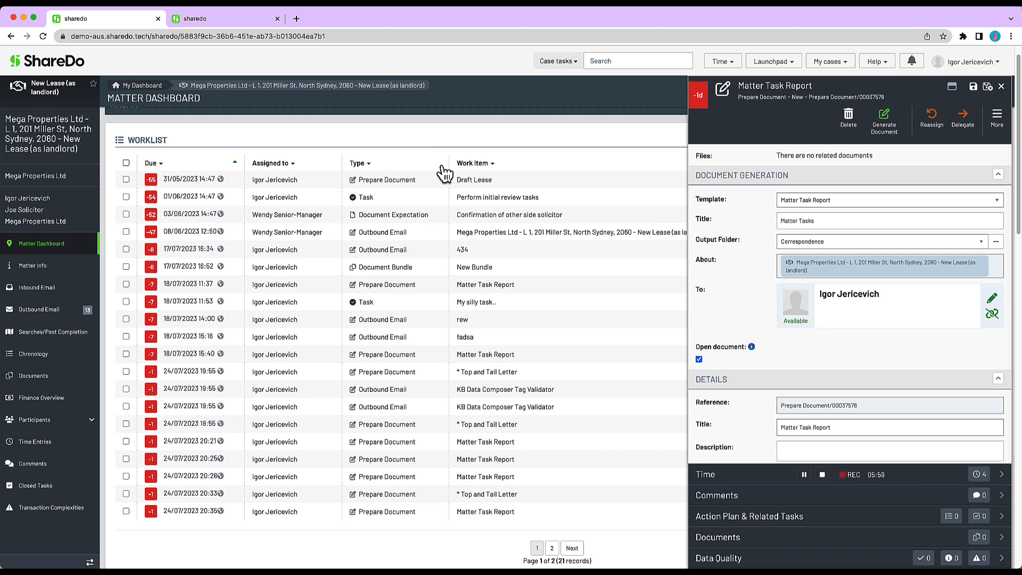
Open the Matter Task Report template's pack contents in Doc Admin and open its source document KB-Template-Matter-Tasks.docx for editing.
left_click(211, 20)
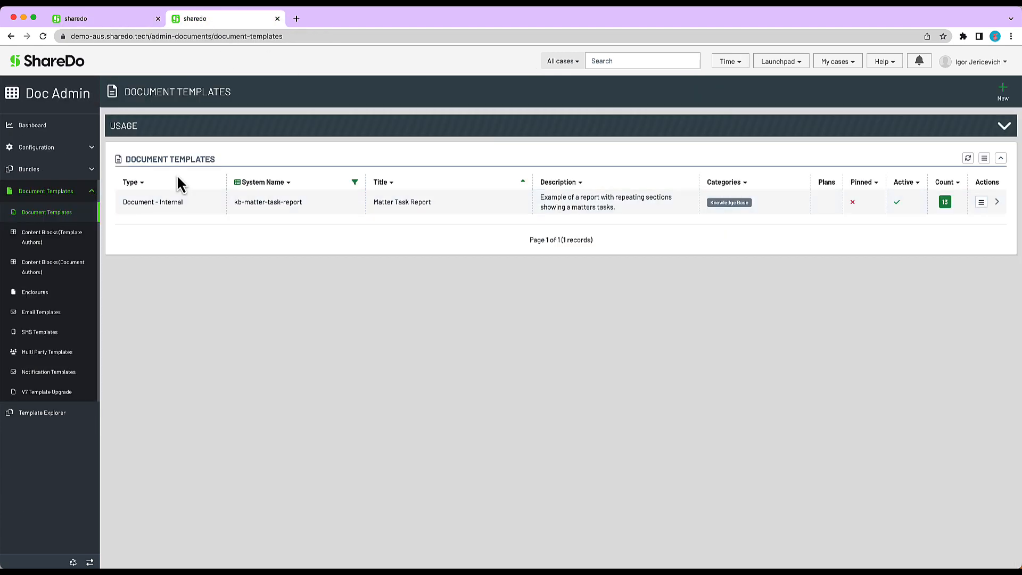
left_click(468, 211)
left_click(815, 462)
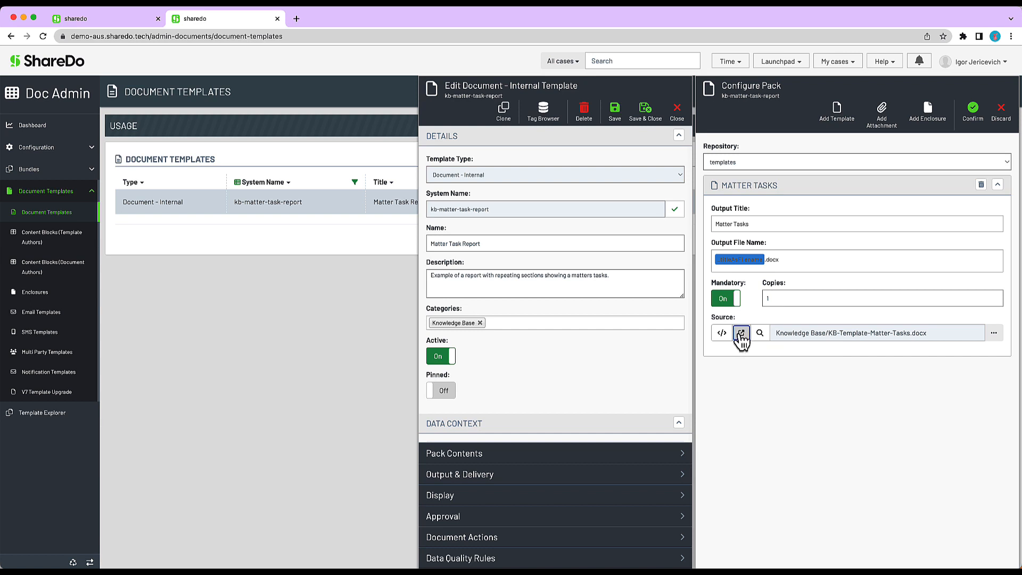
left_click(741, 333)
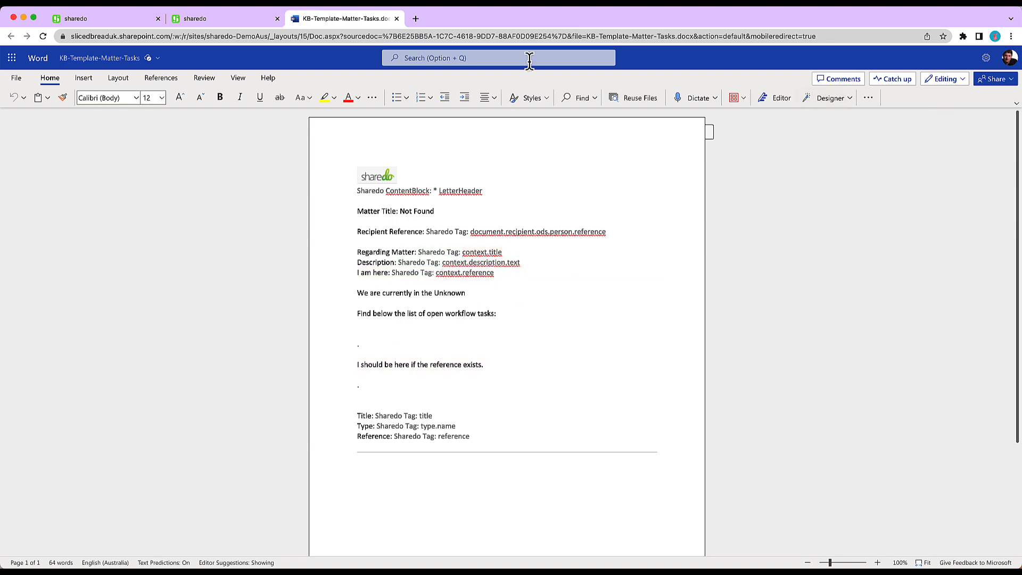
left_click(867, 98)
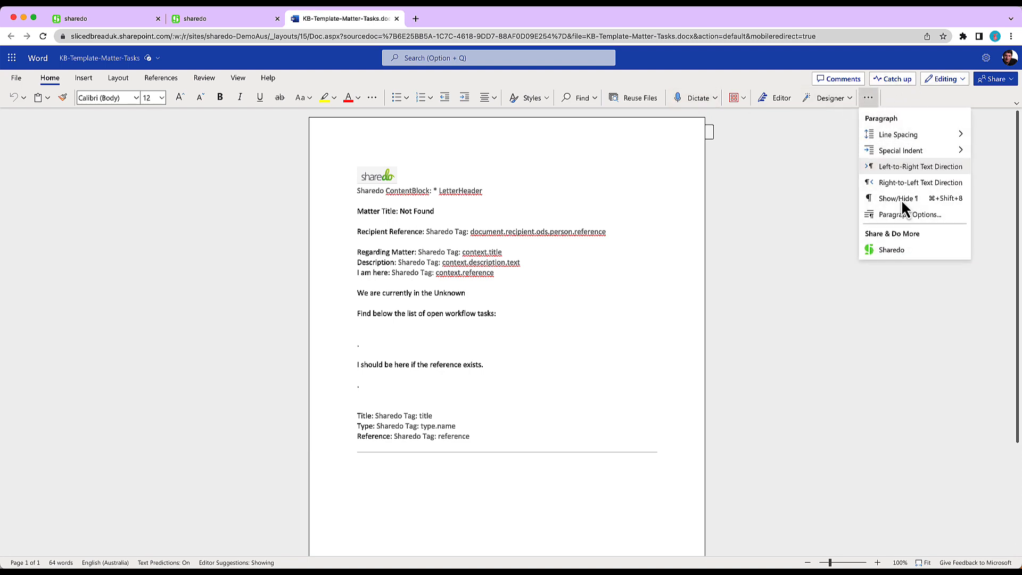
left_click(756, 338)
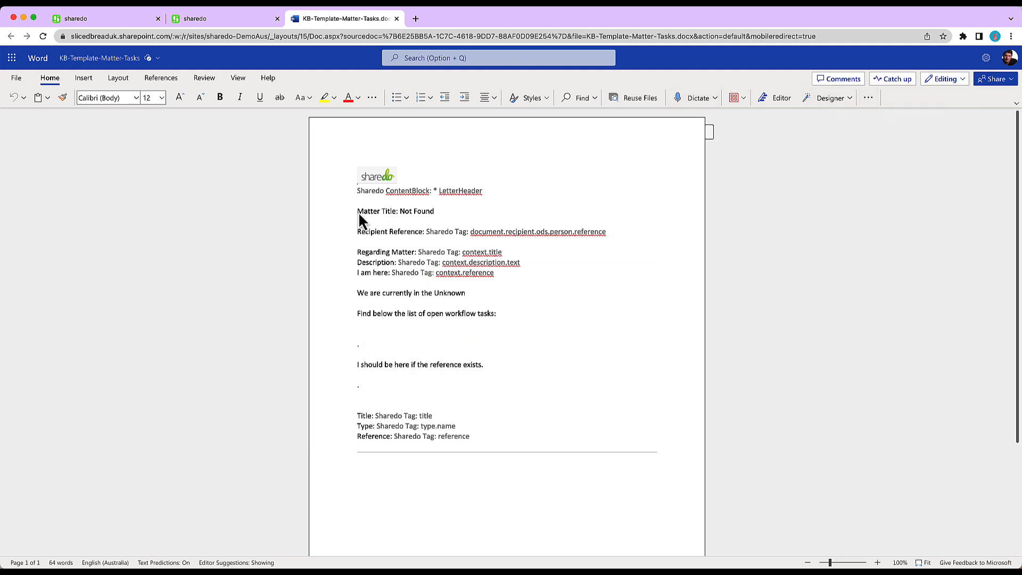
Close the open report on the matter dashboard and prepare a new Matter Task Report document, finding the template with "task".
left_click(111, 19)
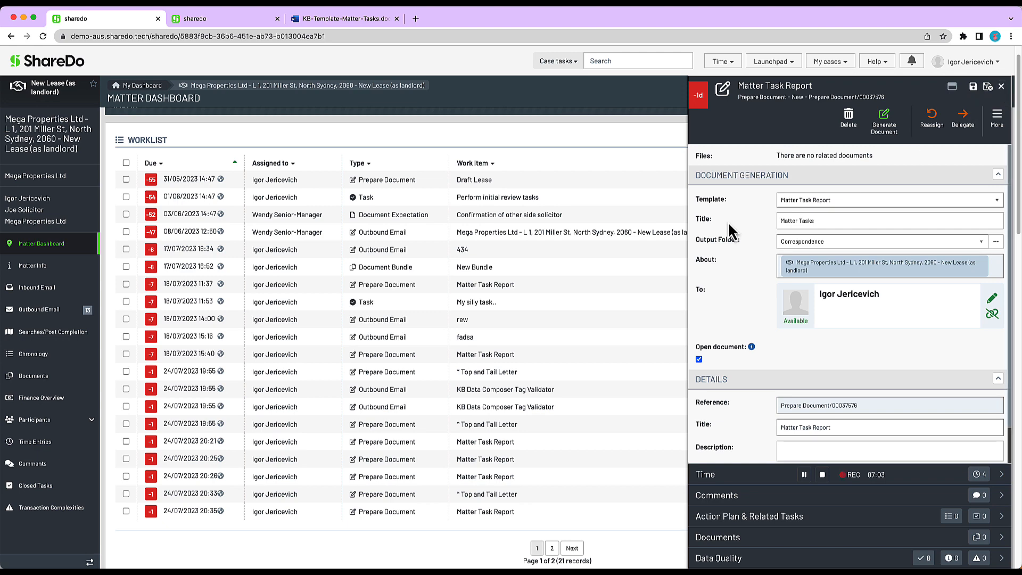
left_click(1002, 87)
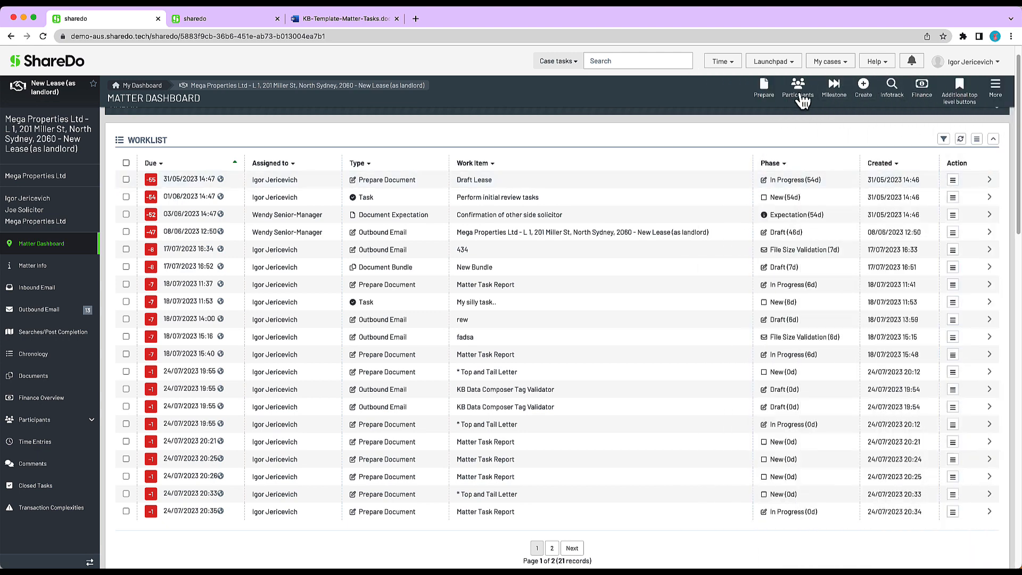
left_click(764, 88)
left_click(694, 111)
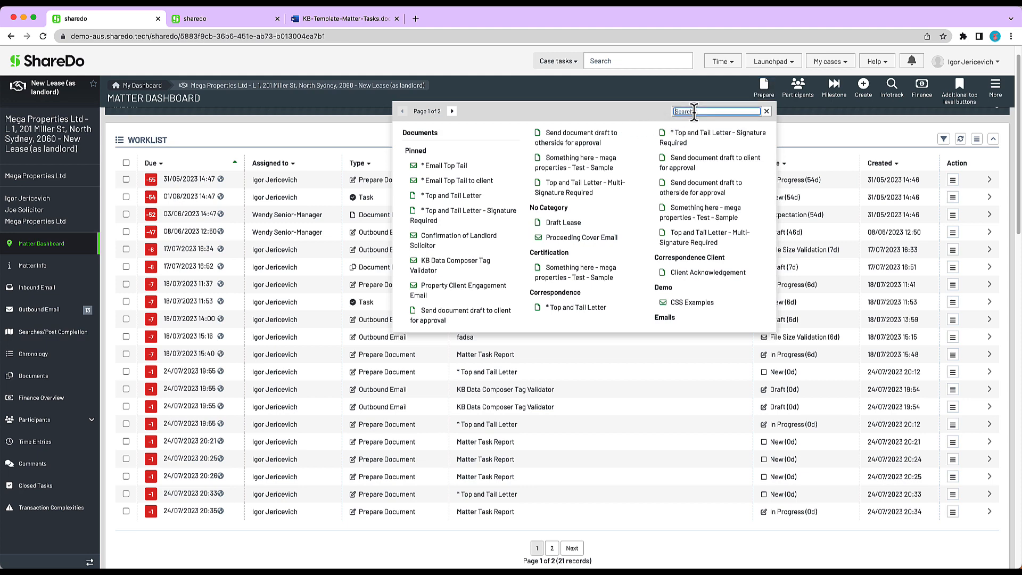
type("task")
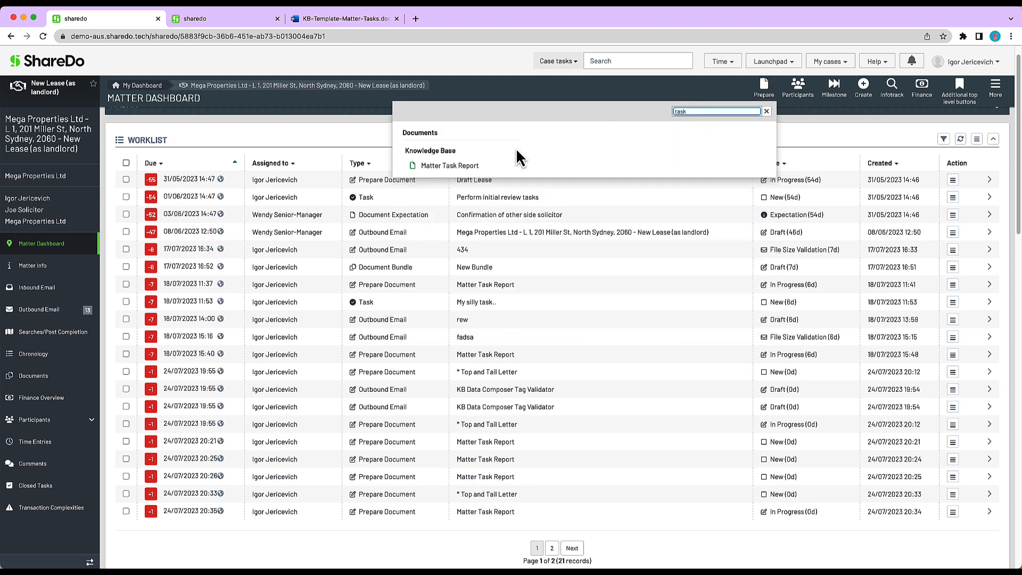
left_click(462, 166)
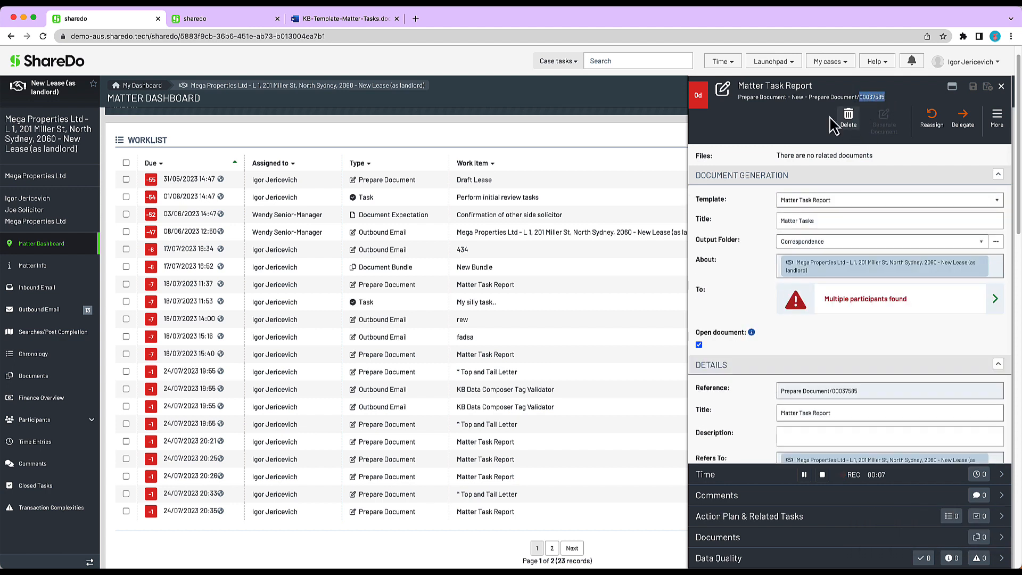
Copy the reference number of the new Matter Task Report work item.
double_click(876, 99)
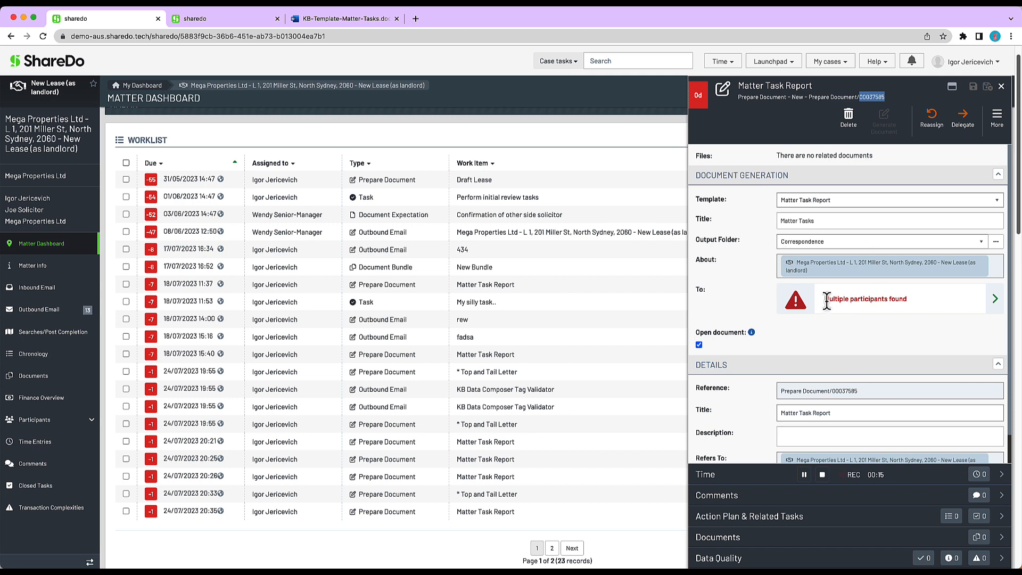
left_click(733, 319)
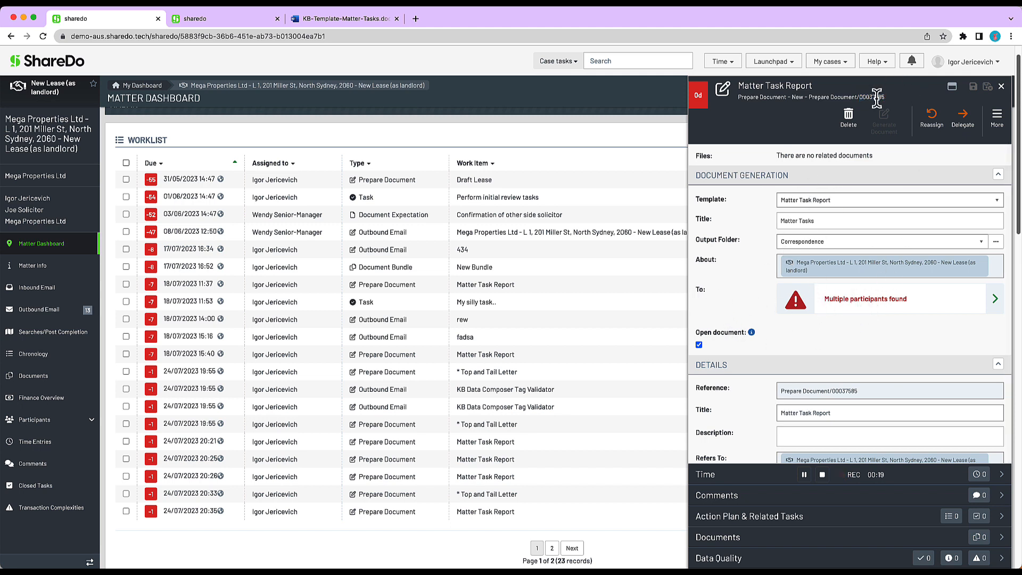
right_click(876, 97)
left_click(884, 114)
Return to the kb-matter-task-report template, discard the pack configuration and open the template's tag browser.
left_click(254, 19)
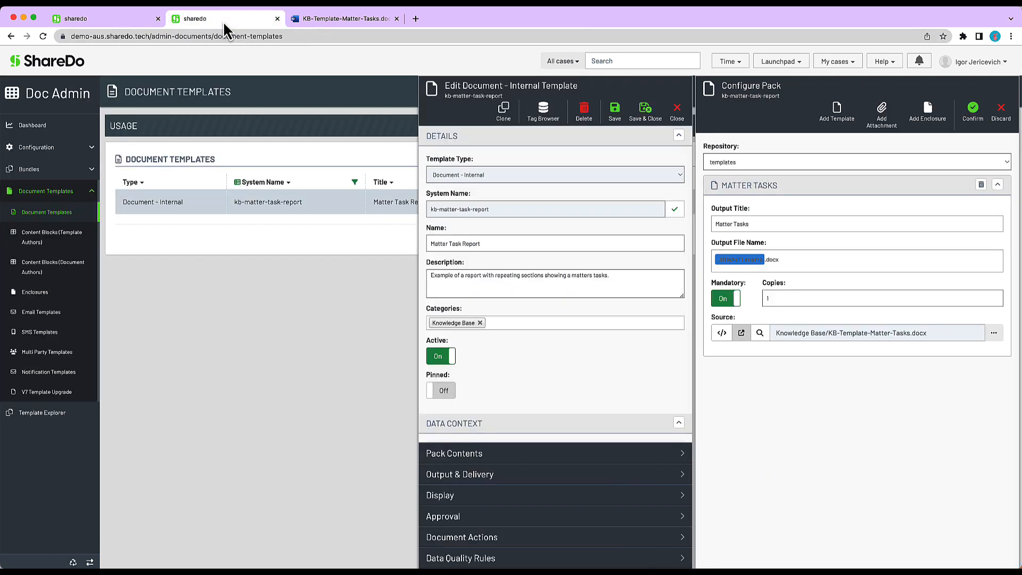
left_click(999, 113)
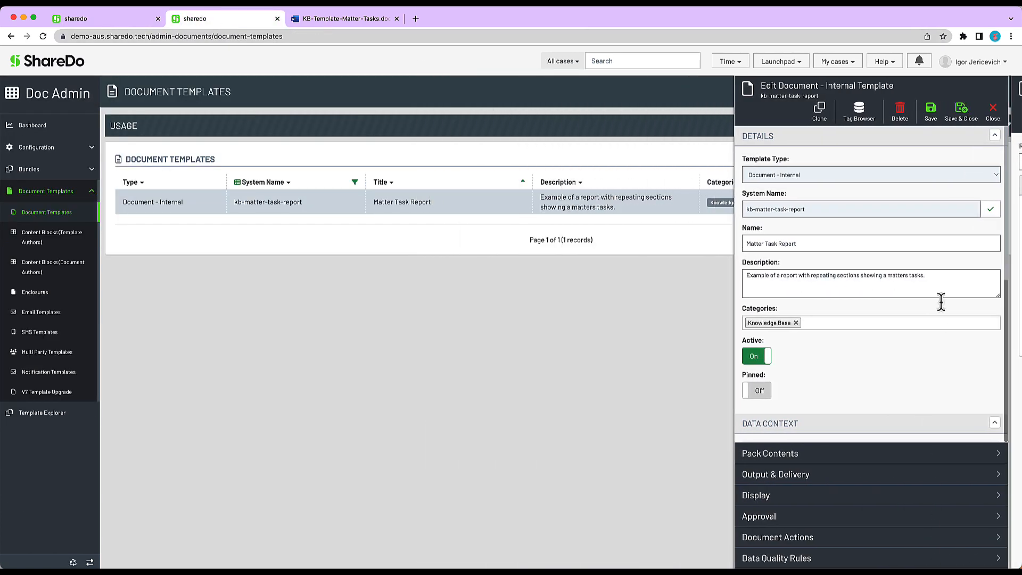
left_click(870, 113)
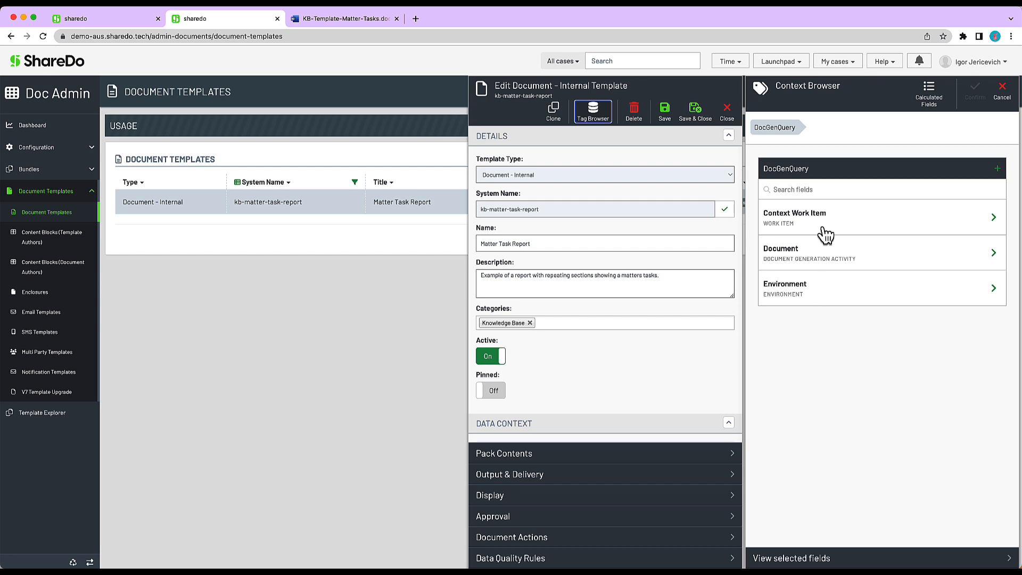
left_click(97, 20)
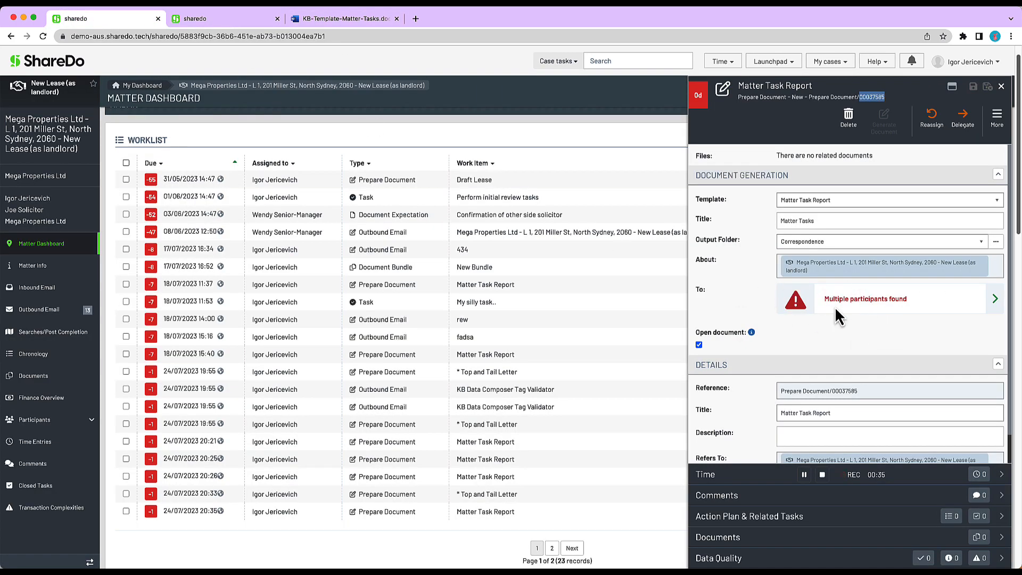
left_click(219, 19)
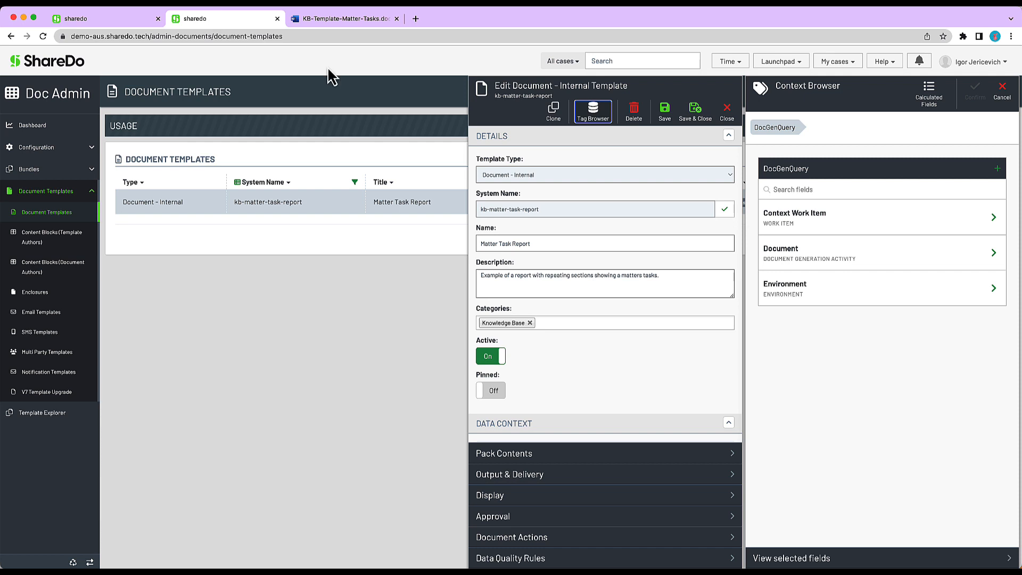
Browse to Document, Document Recipient, Ods in the context browser and add the Name field.
left_click(990, 270)
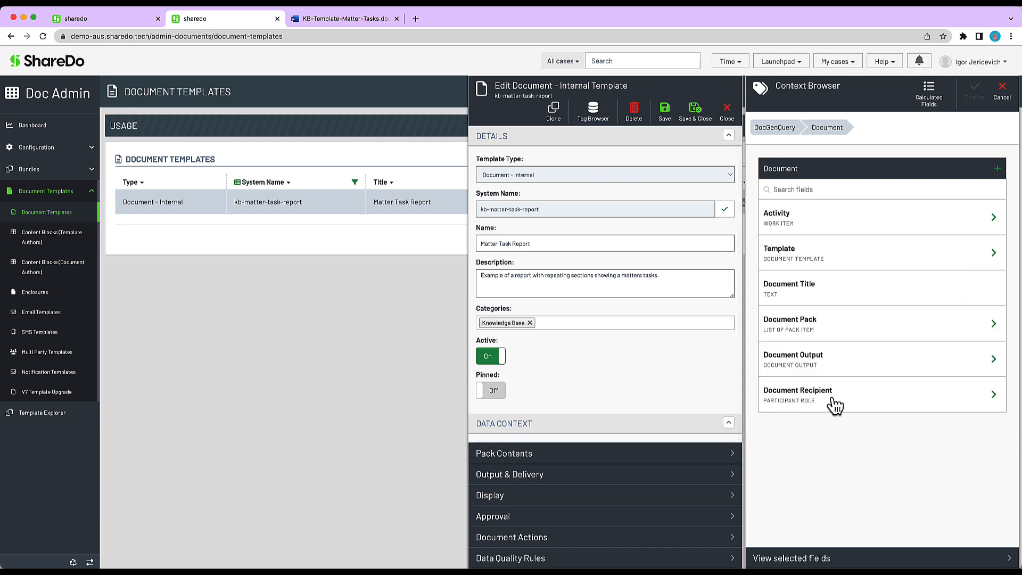
left_click(993, 395)
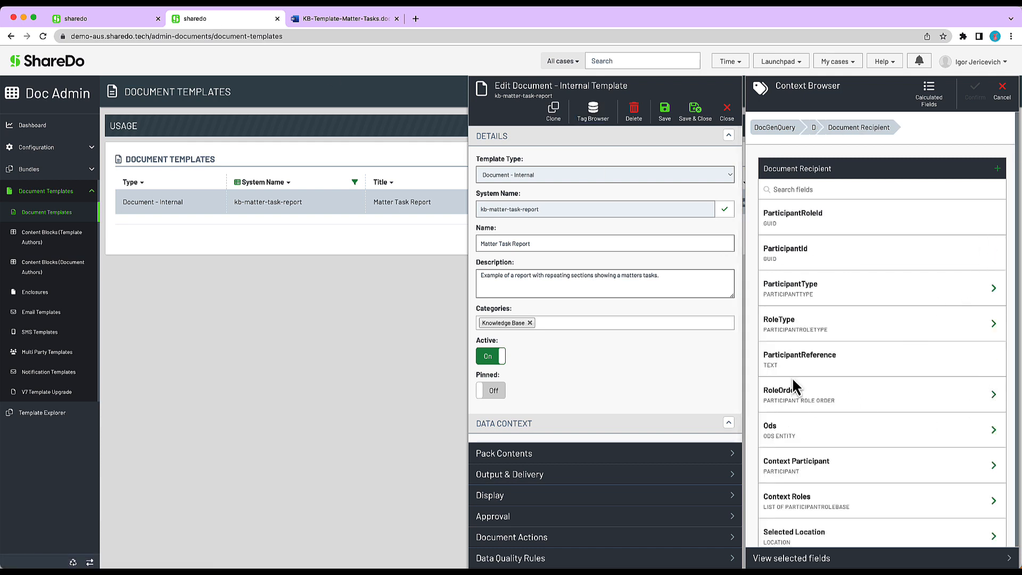
scroll(806, 431, "down", 1)
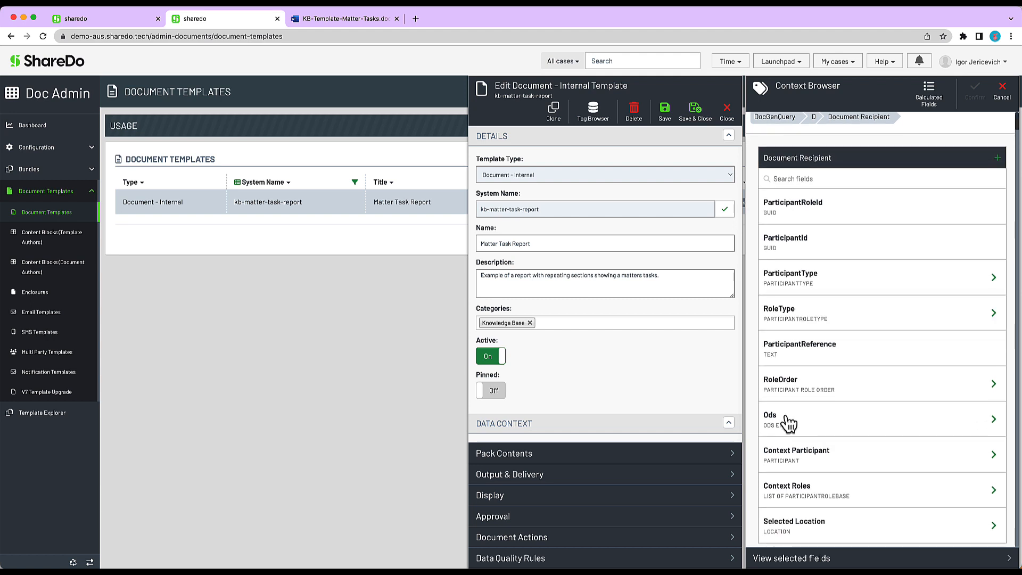
left_click(991, 422)
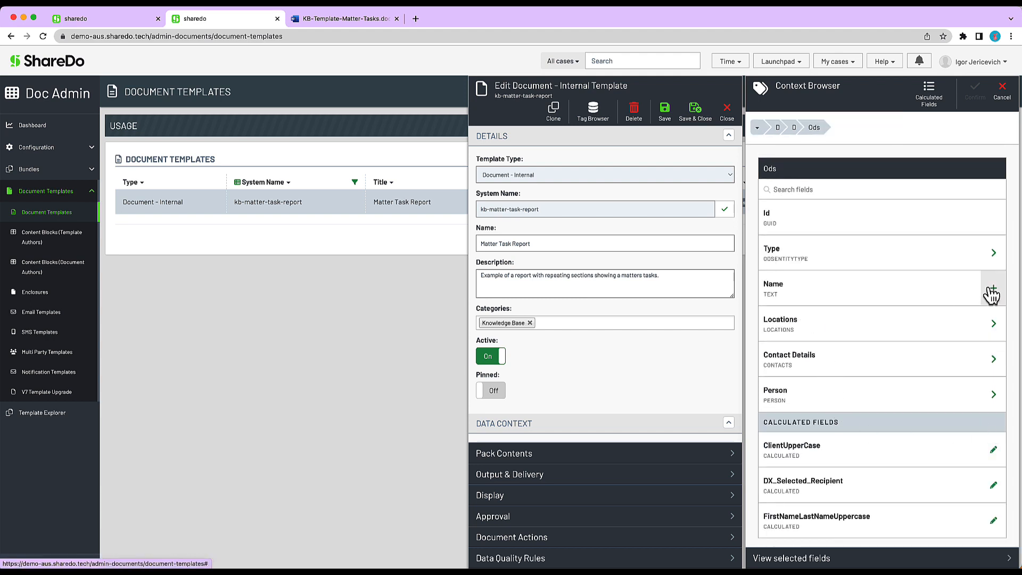
left_click(994, 291)
Add the LastName and Reference fields from the Person entity under the recipient's Ods.
left_click(993, 394)
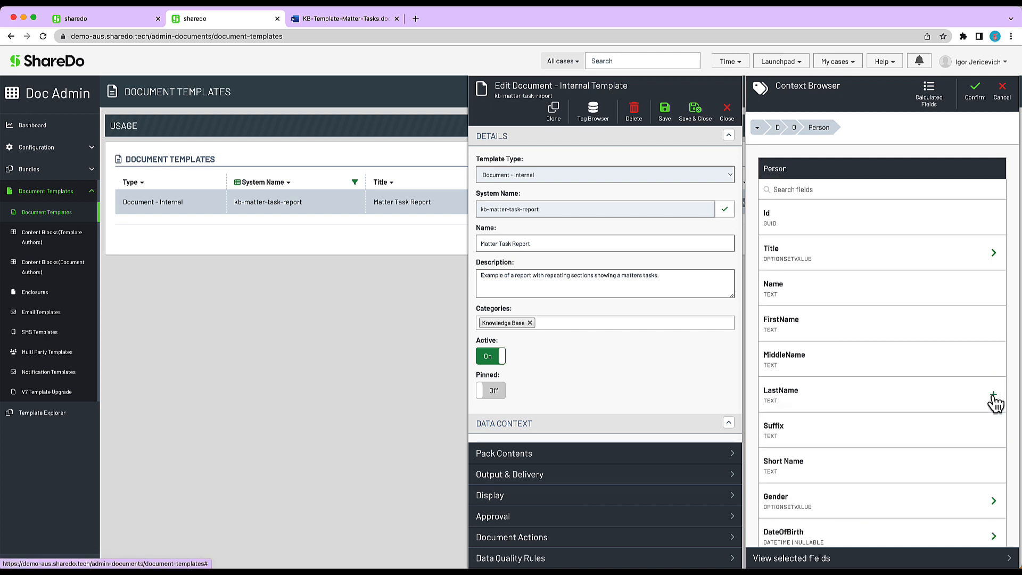
scroll(887, 399, "down", 2)
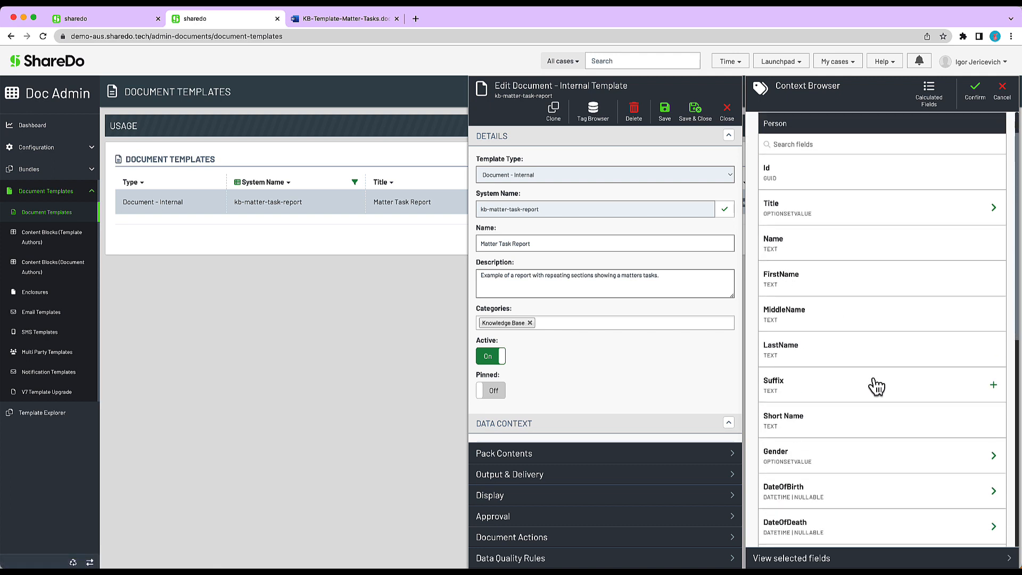
left_click(993, 349)
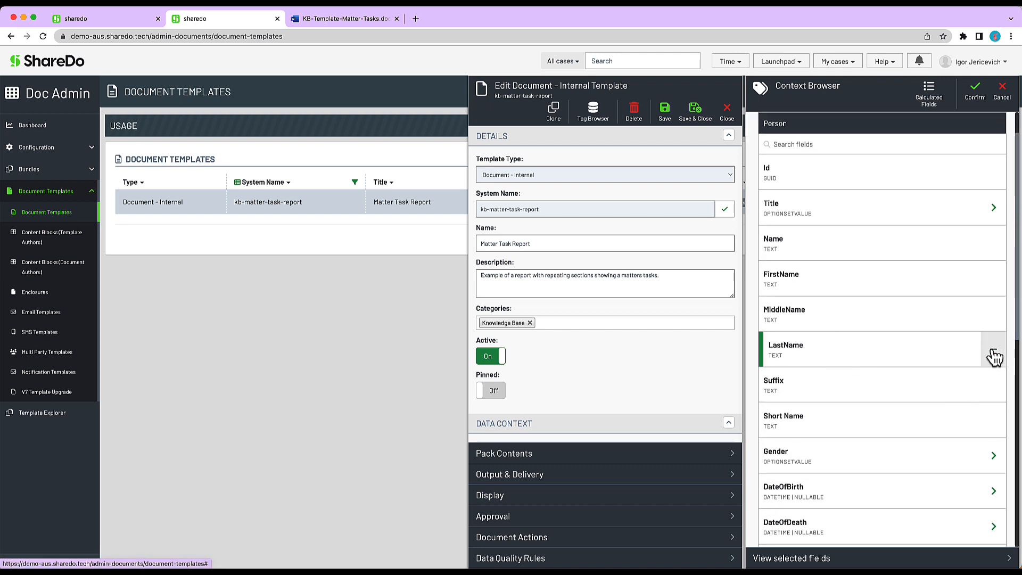
scroll(908, 425, "down", 4)
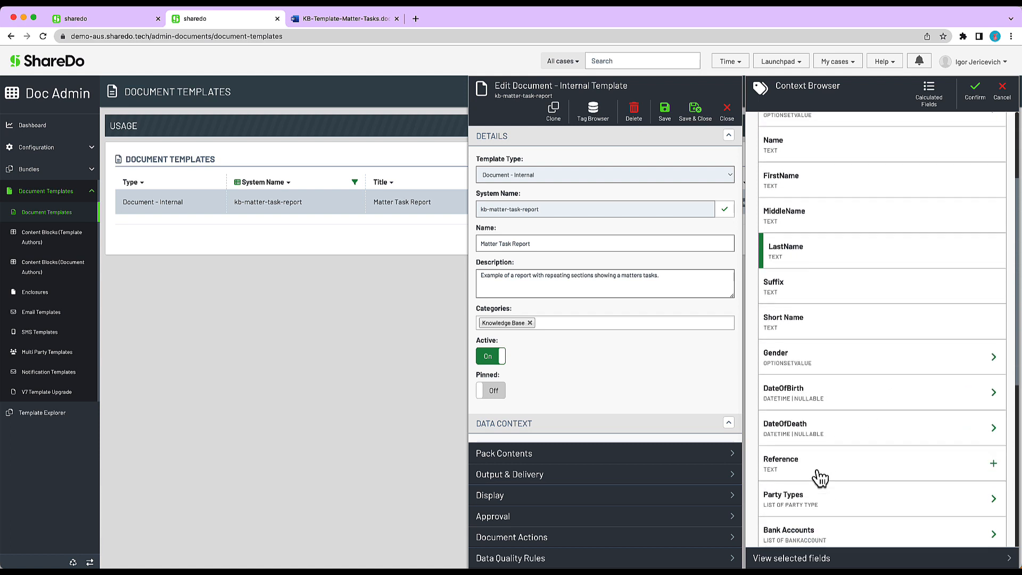
left_click(993, 461)
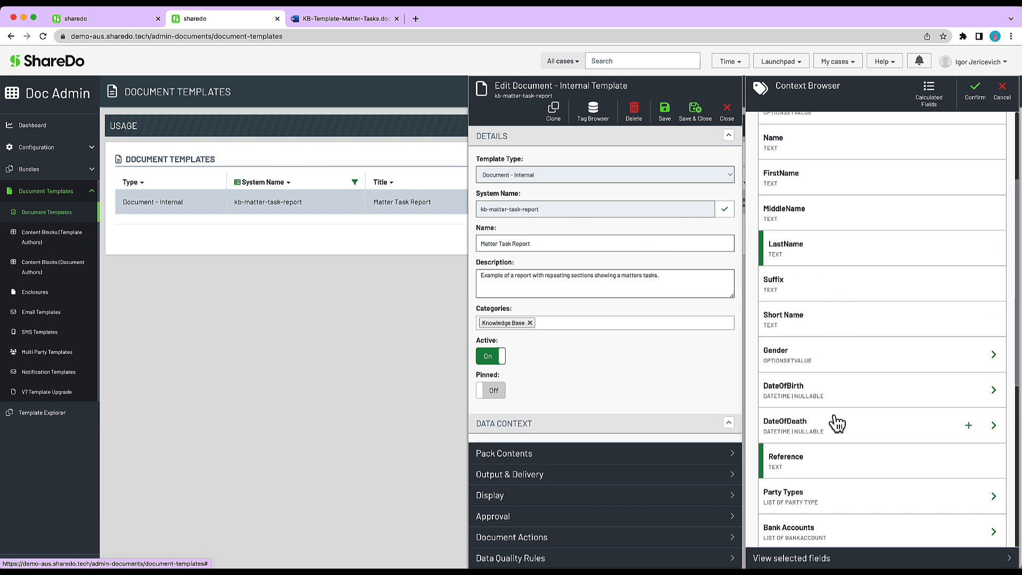
Review the list of selected recipient fields and the remaining Person fields, and close the list.
left_click(804, 559)
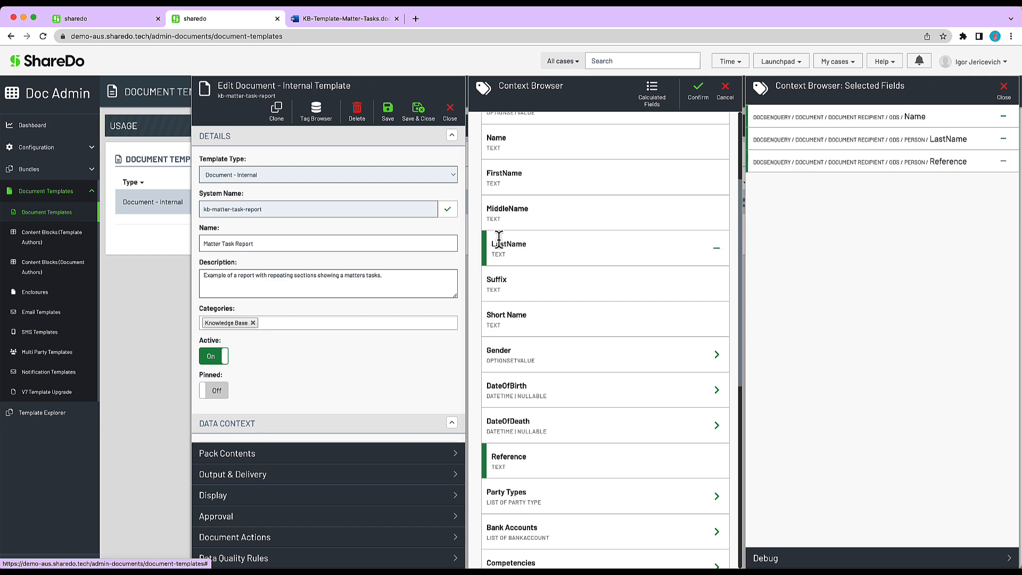
scroll(538, 160, "up", 3)
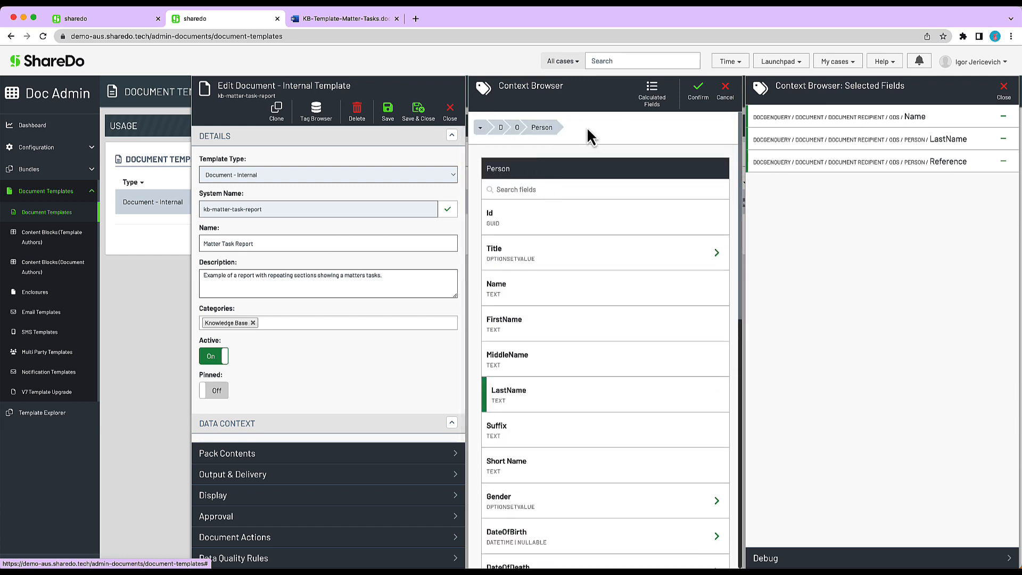
scroll(557, 486, "down", 10)
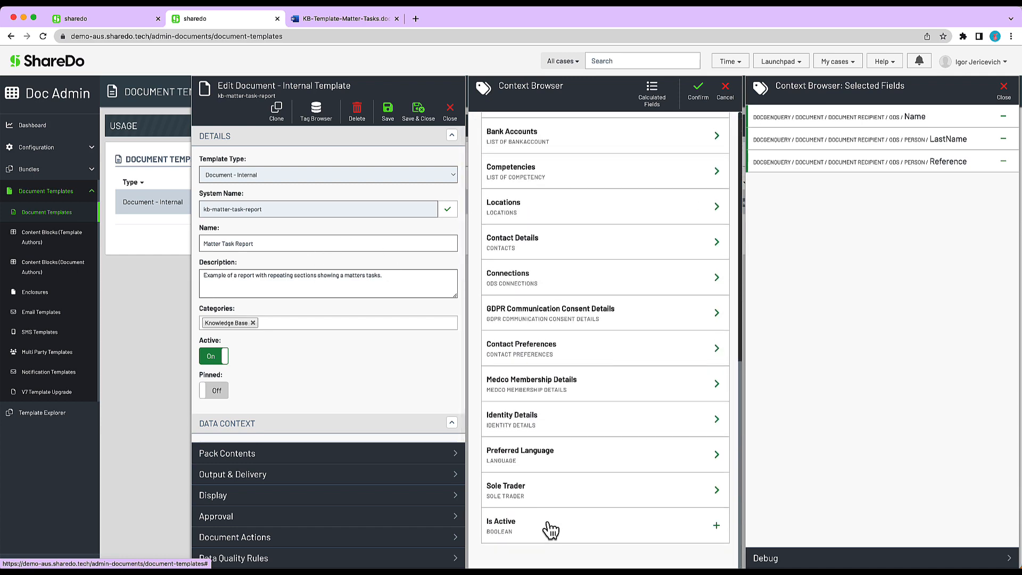
left_click(1001, 89)
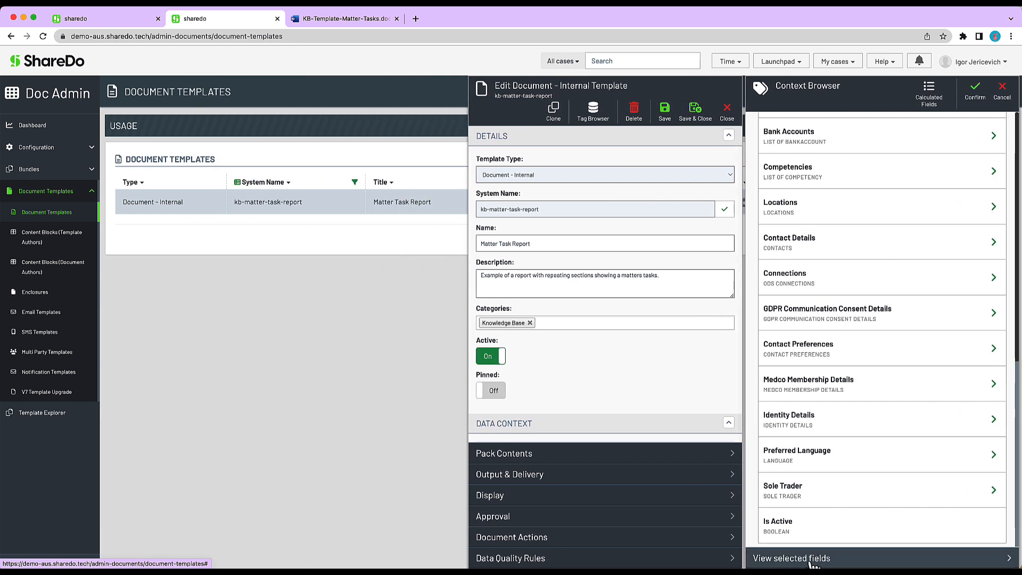
Go back to the DocGenQuery root, open Context Work Item and add its Title field.
scroll(787, 266, "up", 10)
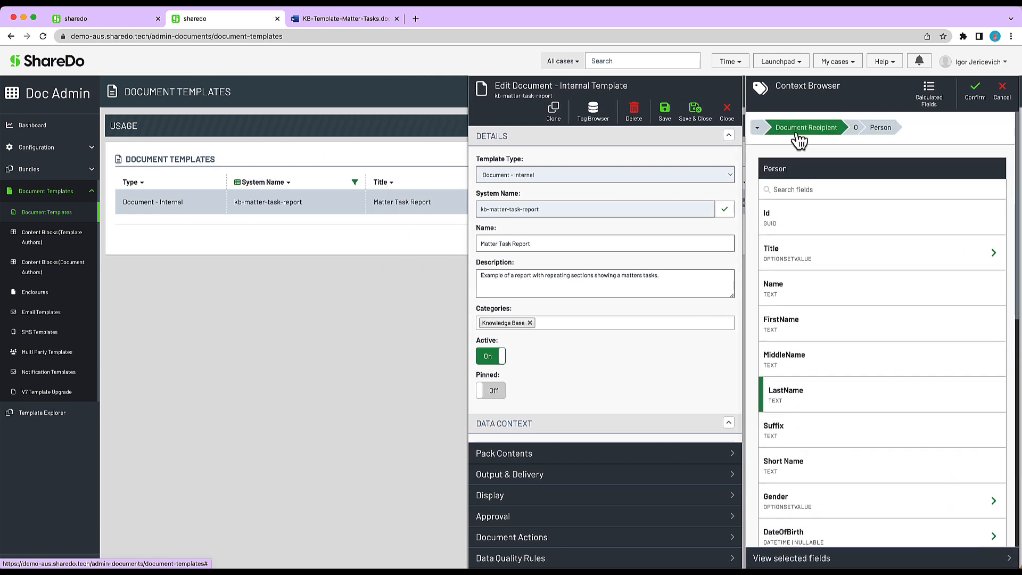
left_click(787, 136)
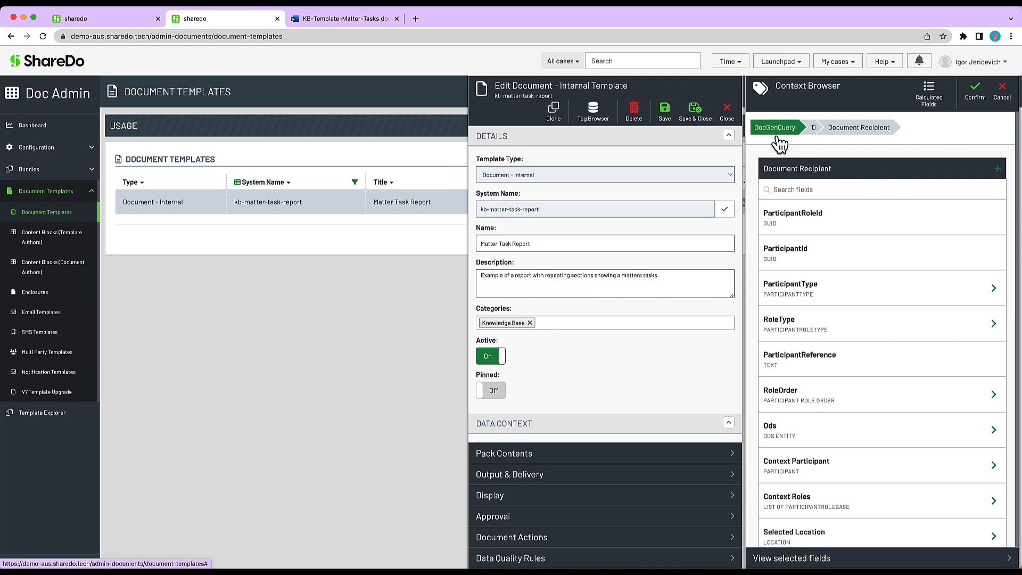
left_click(776, 134)
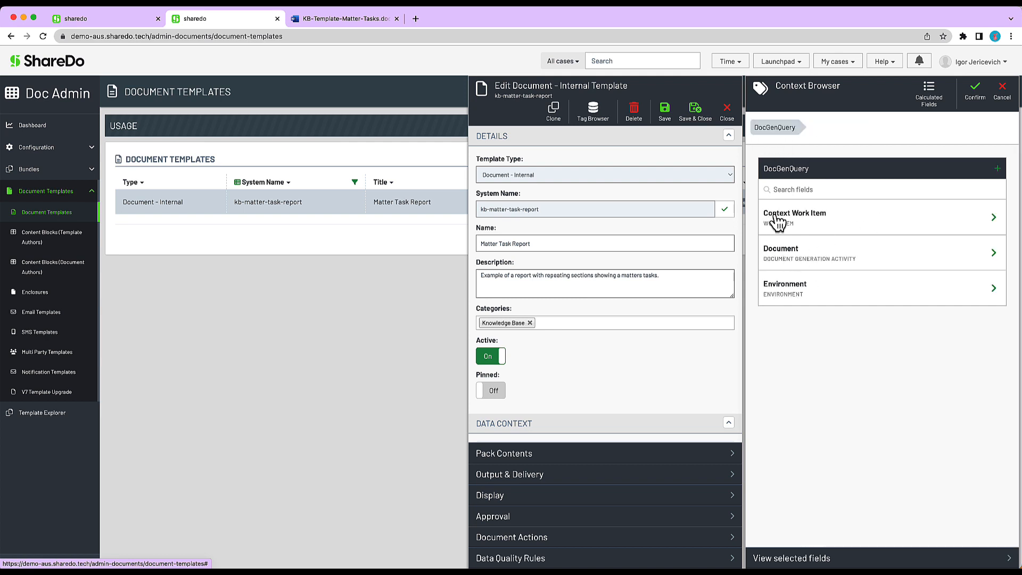
left_click(992, 217)
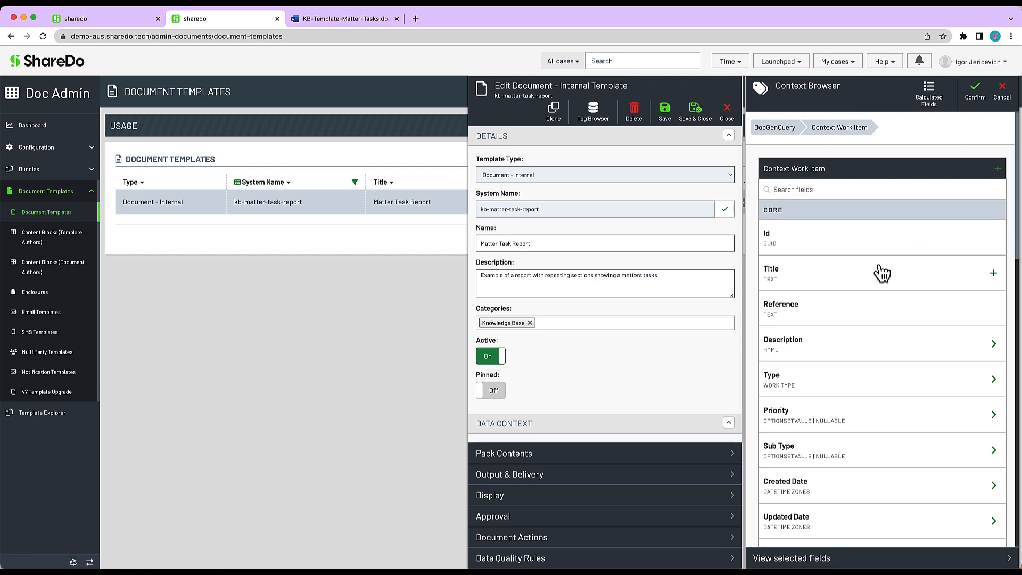
left_click(993, 274)
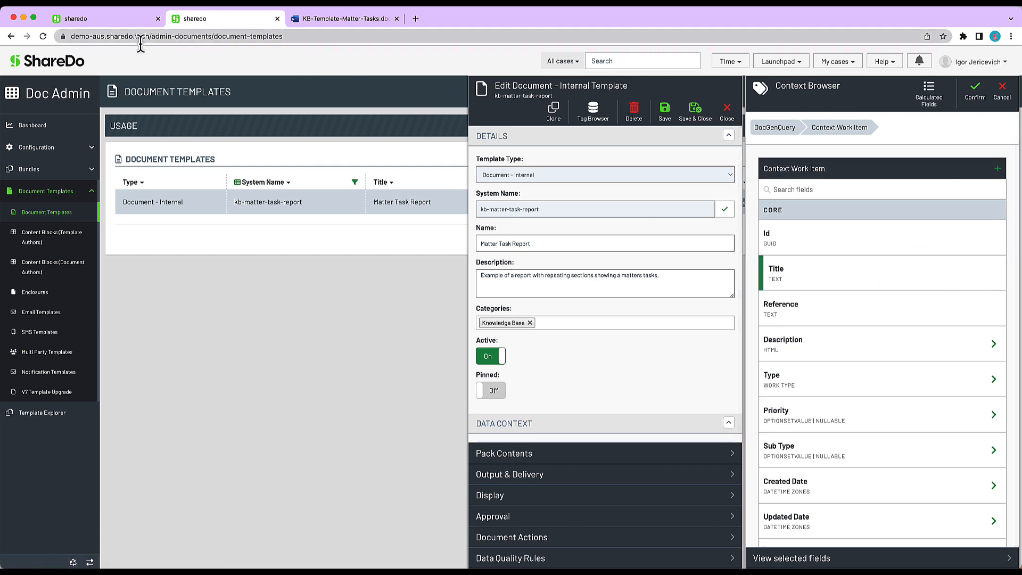
Open the list of selected context browser fields for the Matter Task Report template and launch its query debug view.
left_click(102, 19)
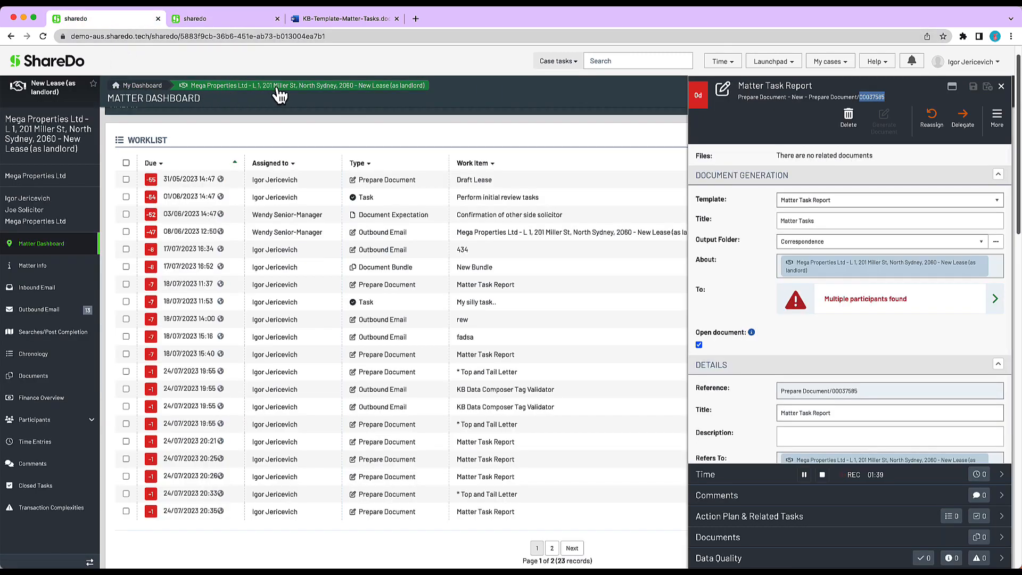
left_click(207, 21)
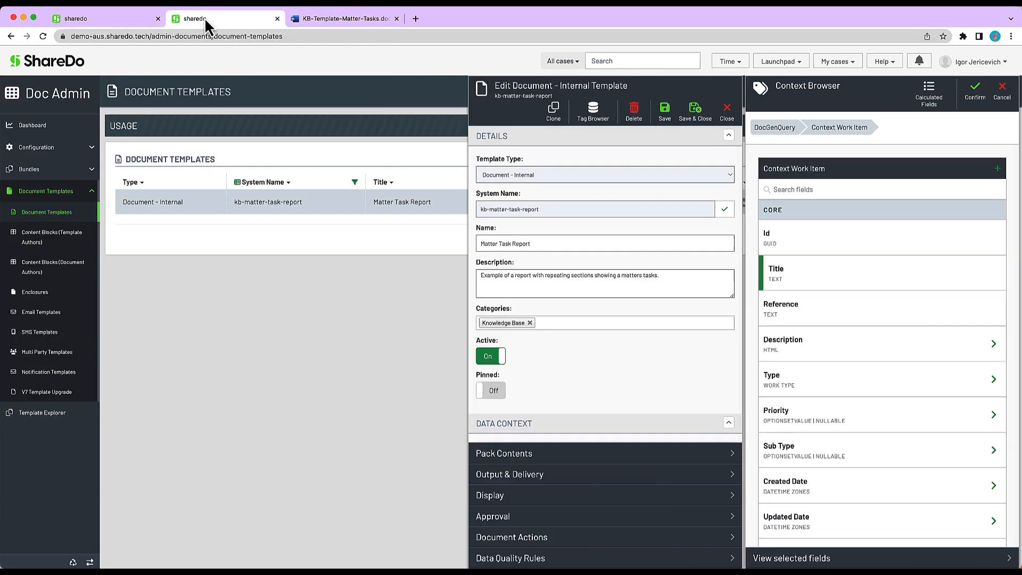
left_click(800, 561)
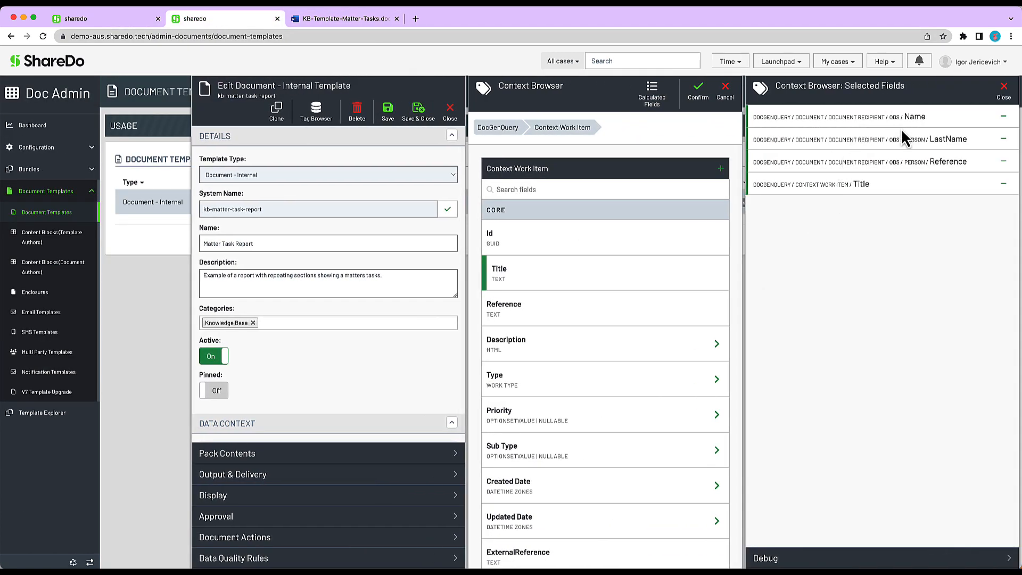
left_click(797, 559)
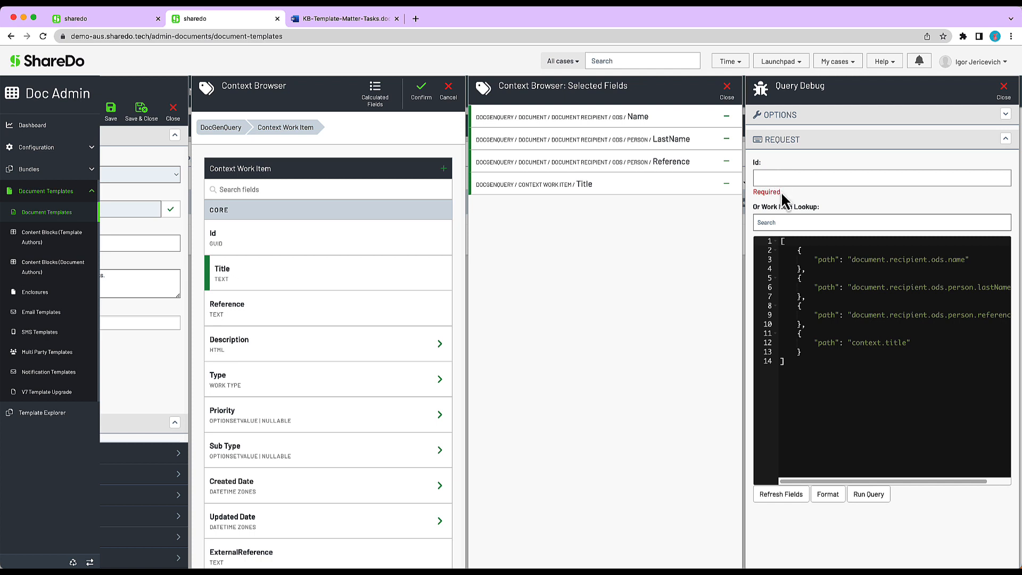
Copy the reference number of the Matter Task Report document being prepared and select that document in the debug view's work item lookup.
left_click(93, 26)
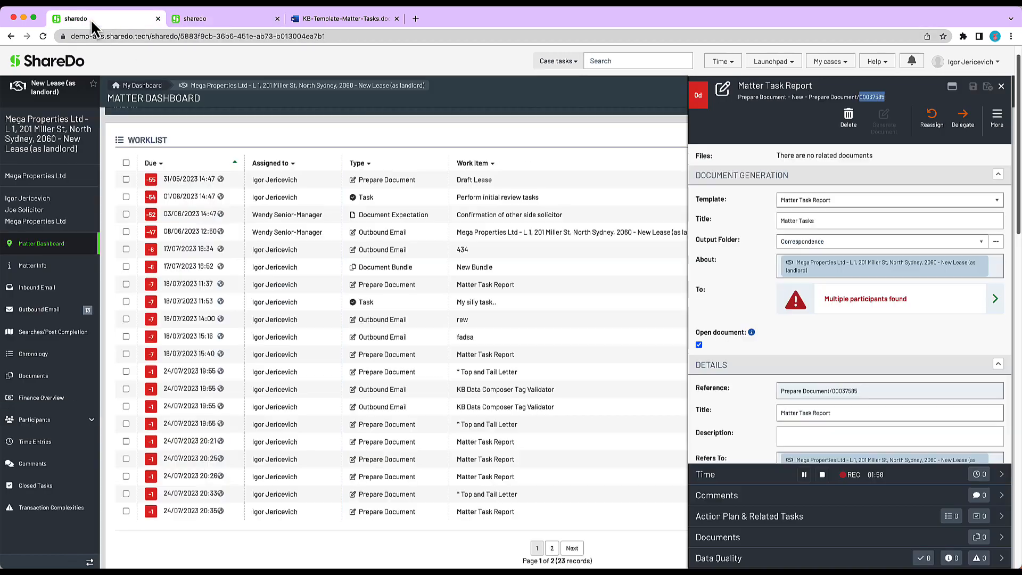
right_click(877, 100)
left_click(891, 121)
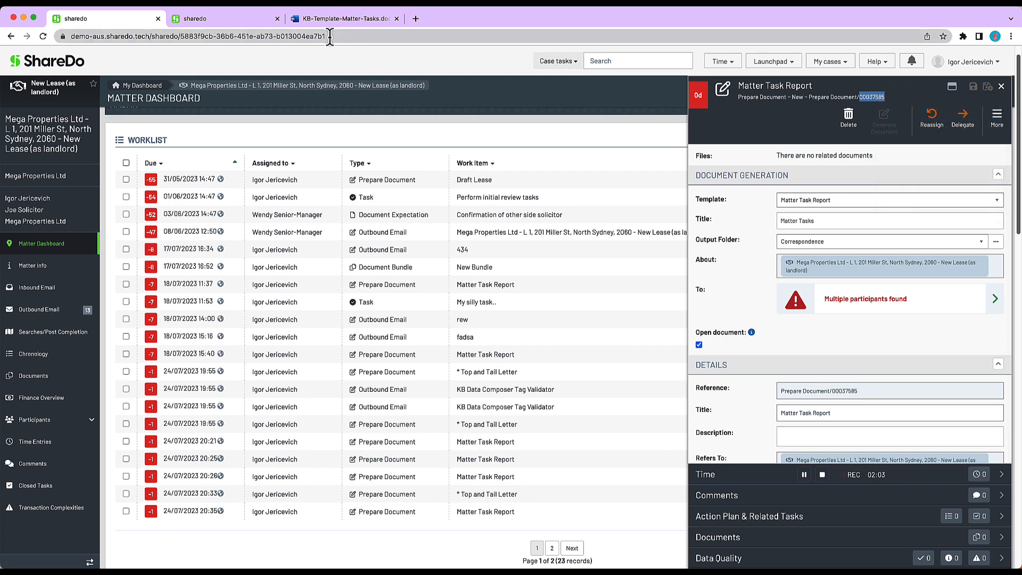
left_click(224, 20)
left_click(776, 224)
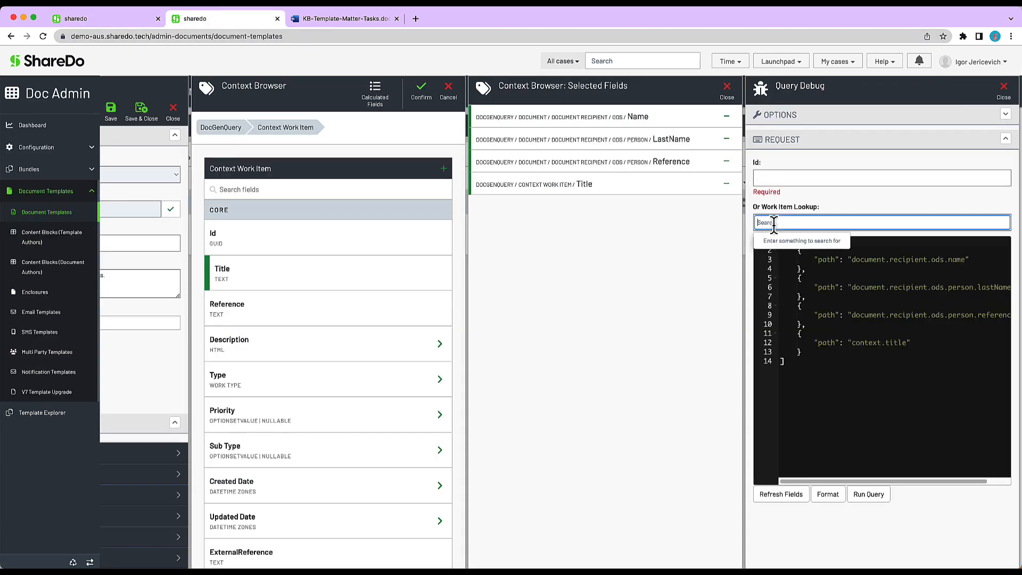
right_click(776, 224)
left_click(804, 297)
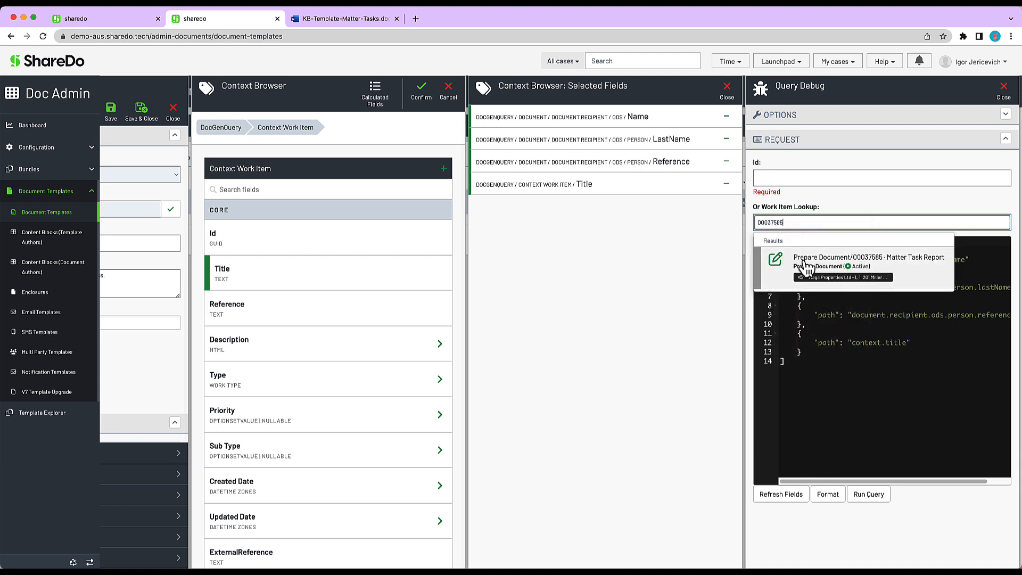
left_click(888, 268)
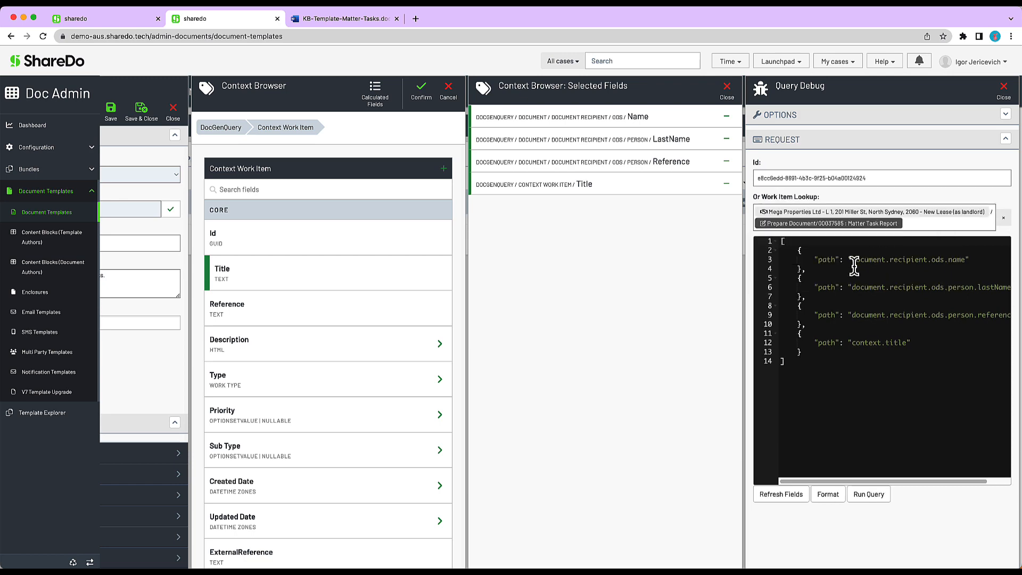
Run the debug query and examine the context.title entry in the results.
left_click(869, 495)
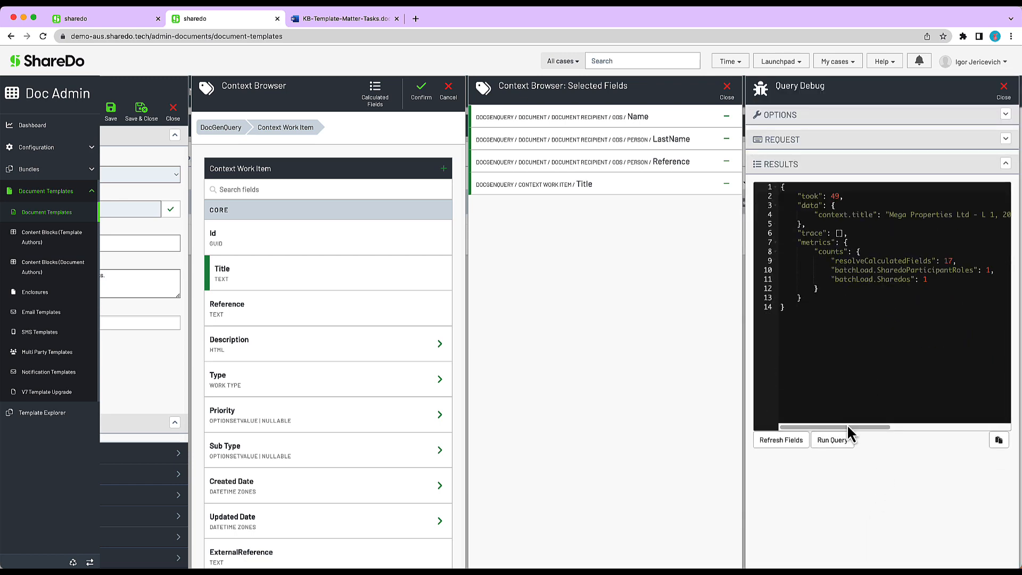
mouse_move(849, 428)
left_mouse_down()
mouse_move(839, 428)
mouse_move(947, 427)
mouse_move(835, 420)
left_mouse_up()
left_click_drag(840, 215, 871, 214)
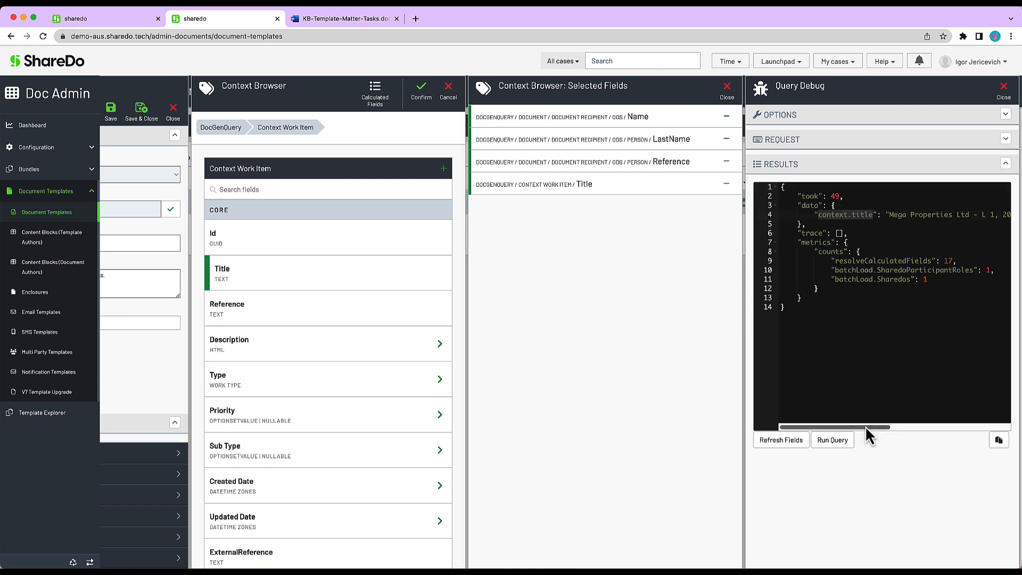
mouse_move(869, 428)
left_mouse_down()
mouse_move(992, 426)
mouse_move(850, 421)
left_mouse_up()
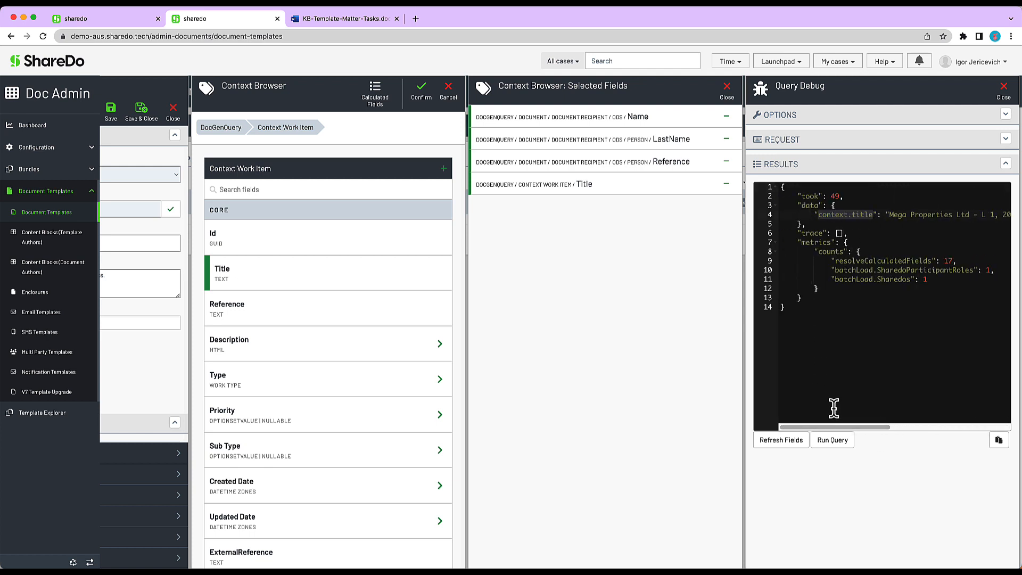
Open the recipient selection of the prepared Matter Task Report document and find the participant who is Creator and Matter Owner.
left_click(118, 20)
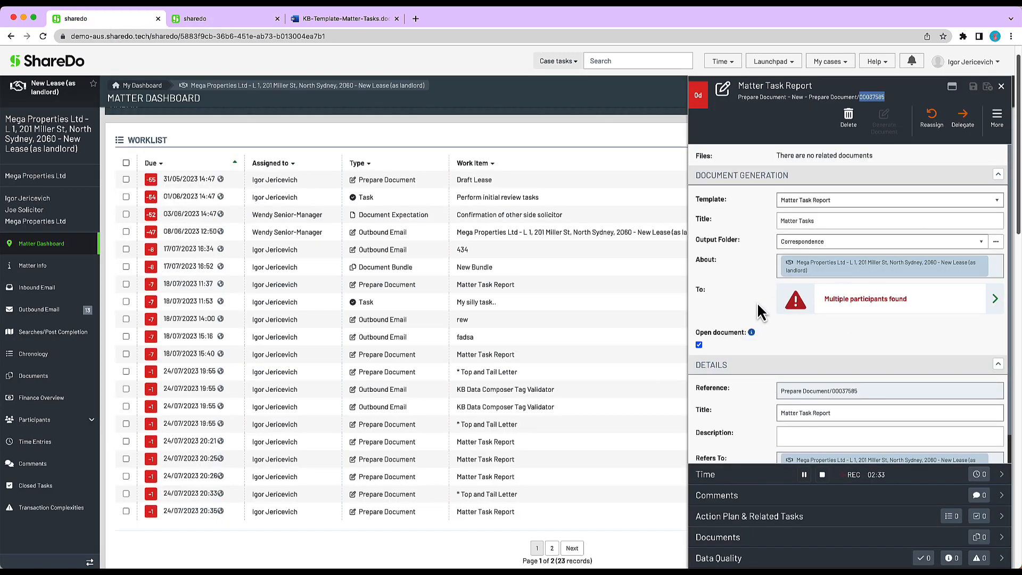
left_click(995, 299)
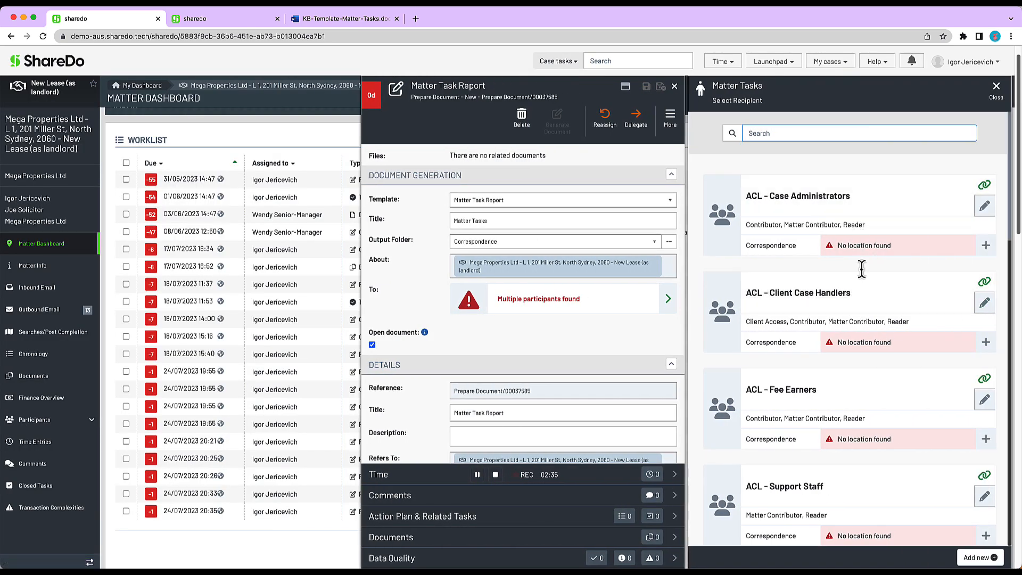
scroll(863, 443, "down", 2)
scroll(862, 442, "down", 7)
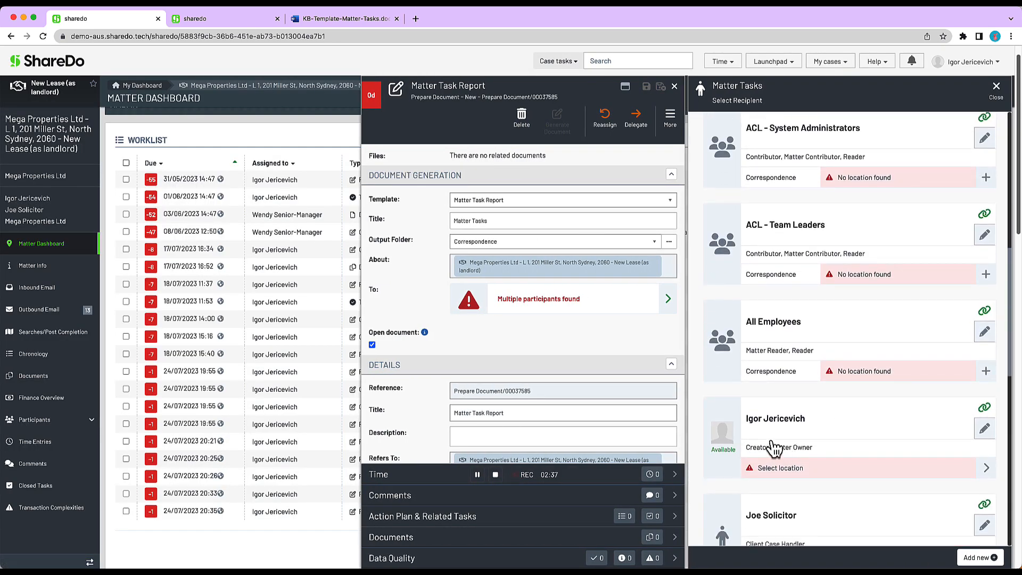
Open the matter owner's participant record and check the roles and the participant reference.
left_click(984, 429)
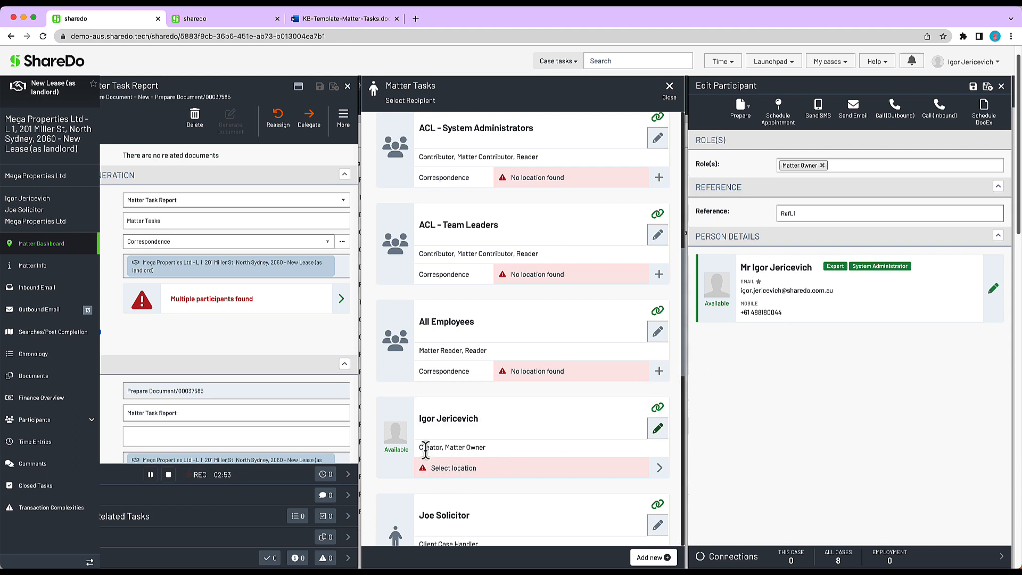
left_click_drag(420, 449, 491, 455)
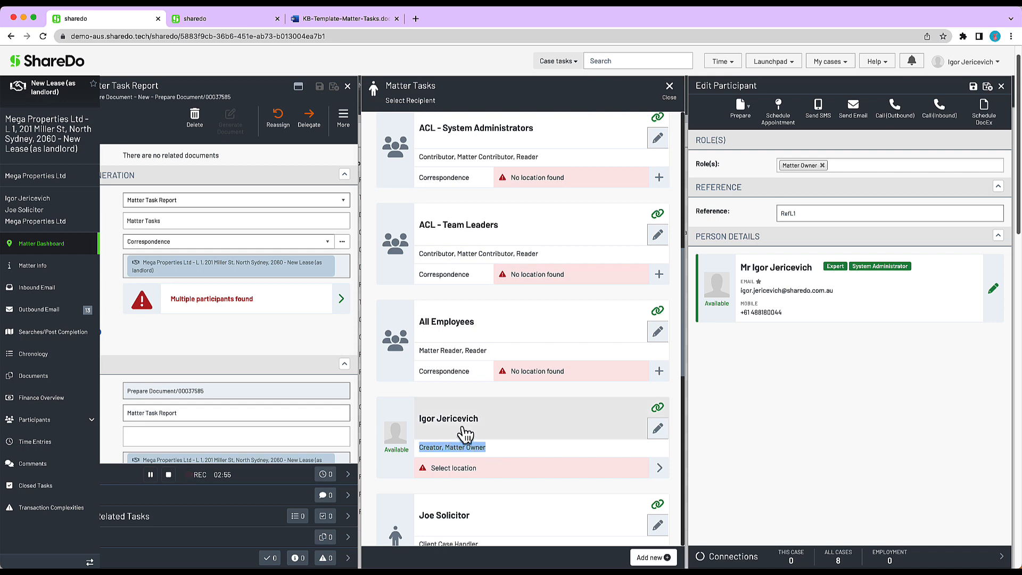
left_click(838, 350)
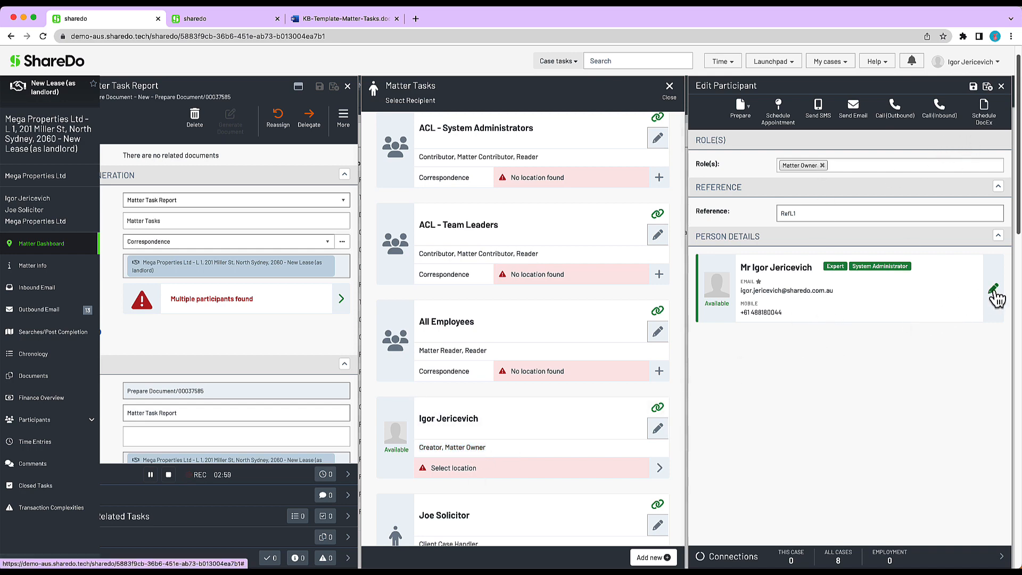
Open the matter owner's user profile and personal details, examine the profile's Reference value, and close both.
left_click(994, 288)
scroll(799, 376, "down", 3)
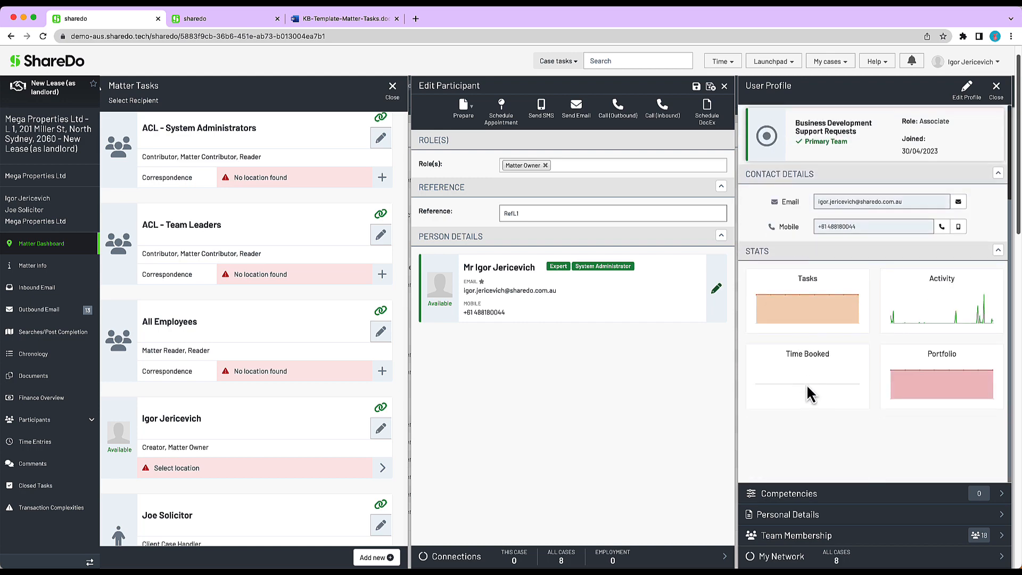
scroll(812, 394, "up", 3)
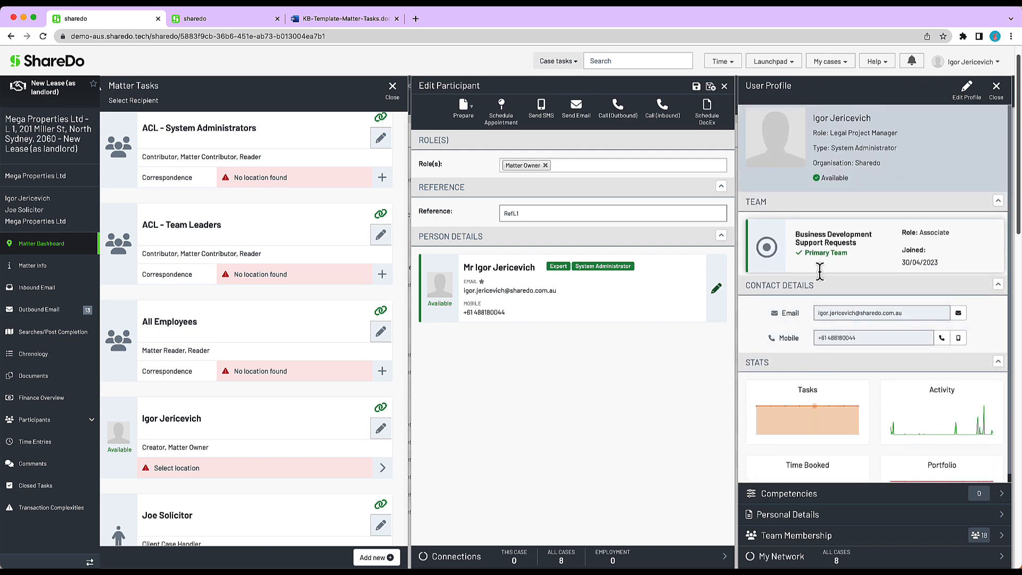
left_click(783, 516)
scroll(788, 372, "down", 3)
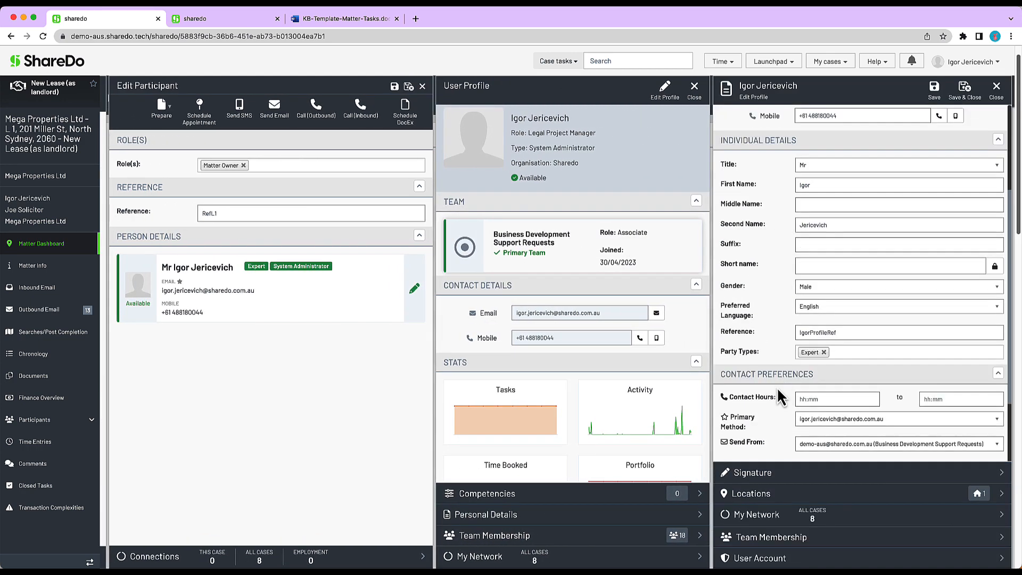
scroll(775, 388, "down", 7)
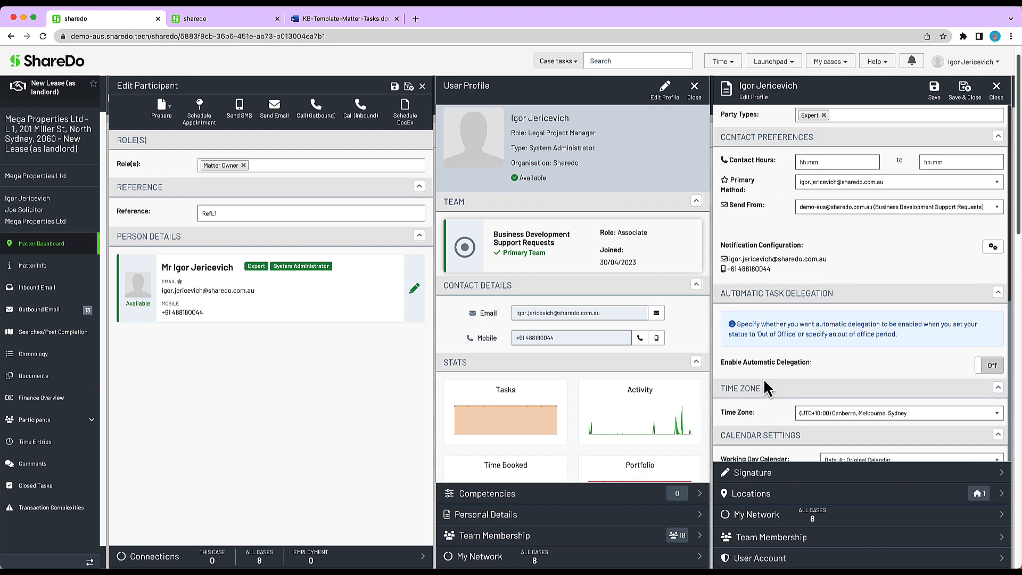
scroll(772, 410, "up", 5)
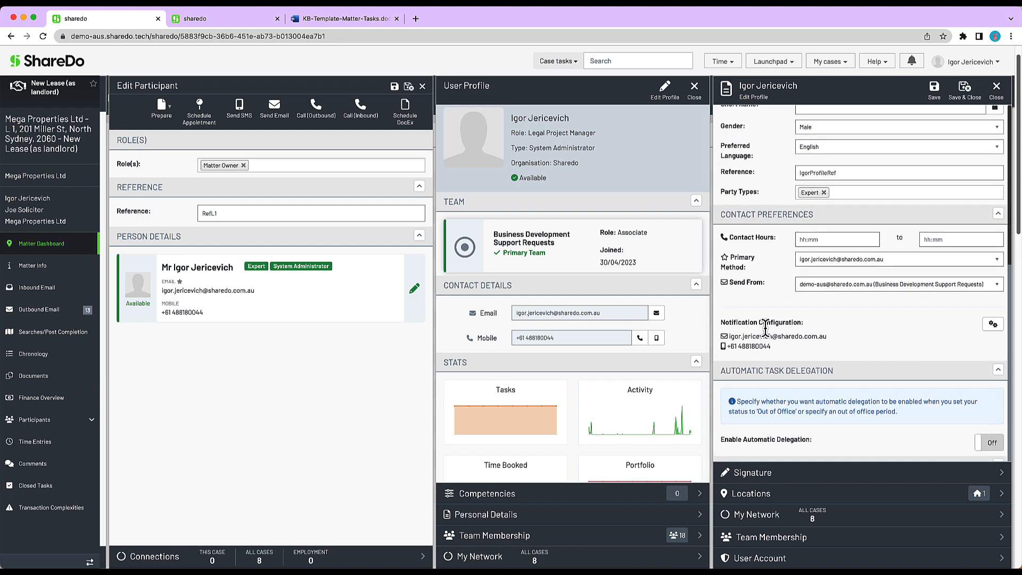
left_click_drag(838, 218, 791, 223)
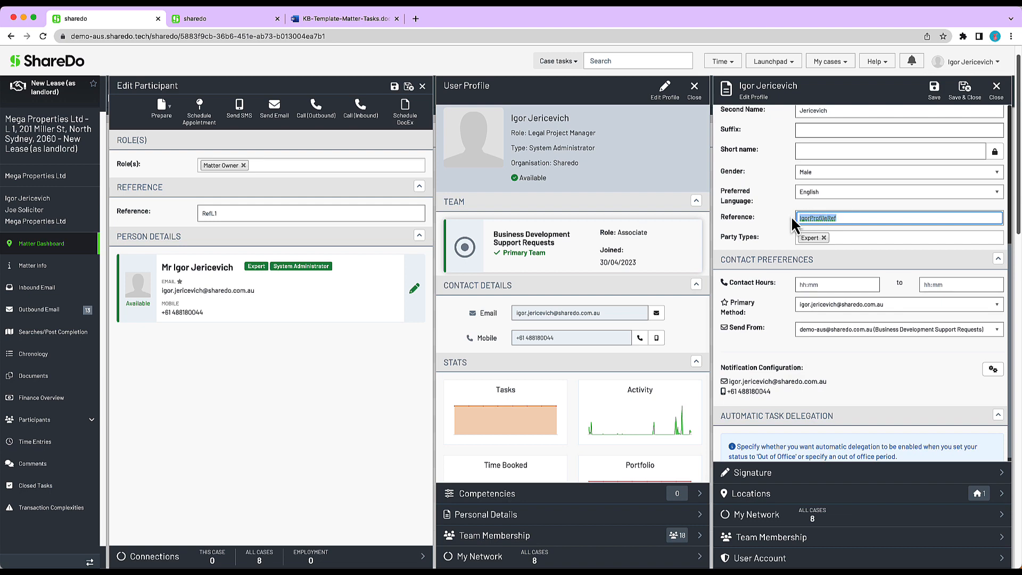
left_click(840, 223)
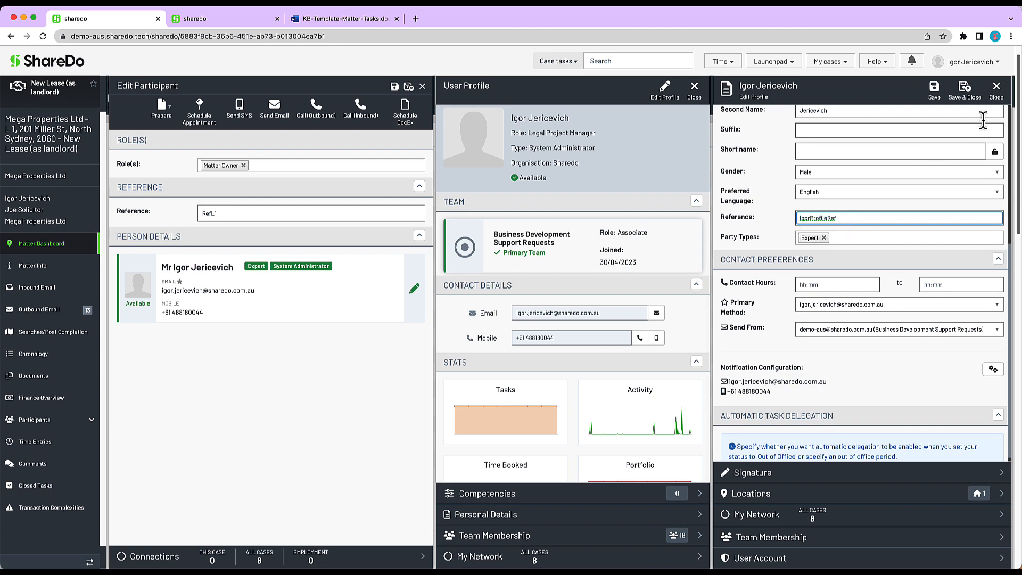
left_click(1000, 95)
left_click(1000, 91)
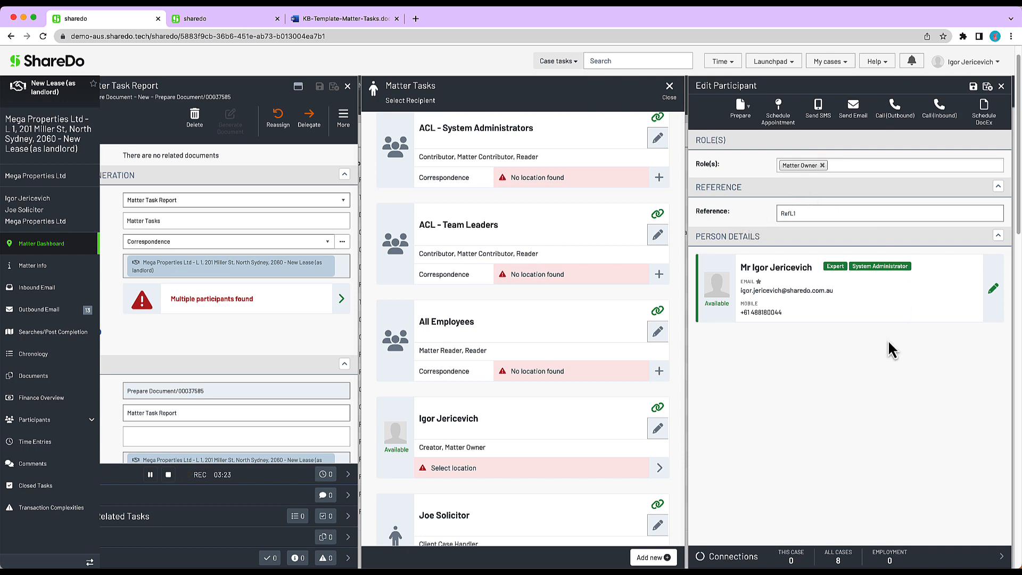
Link the matter owner as the recipient of the Matter Task Report document and save it.
left_click(1002, 87)
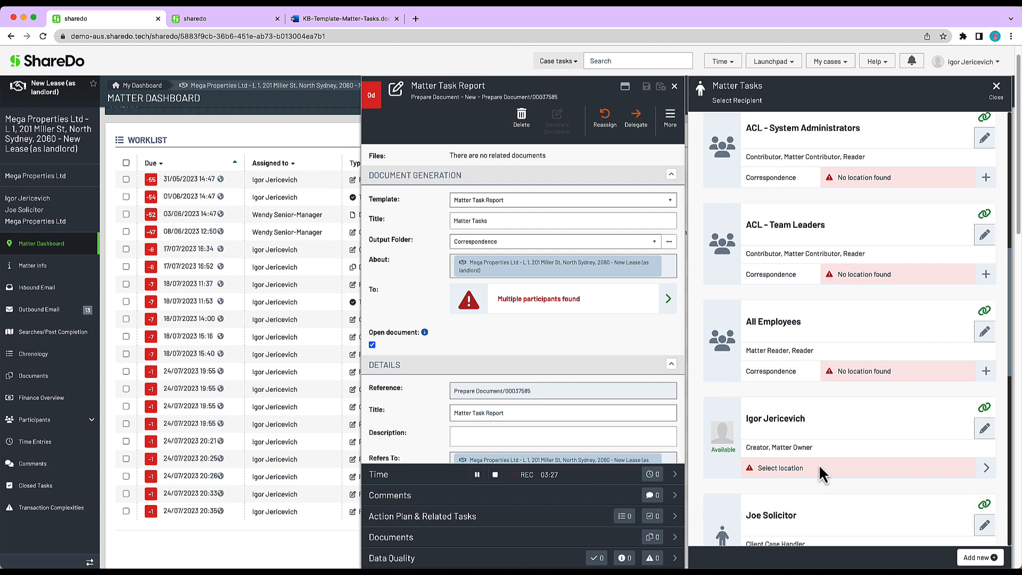
left_click(985, 408)
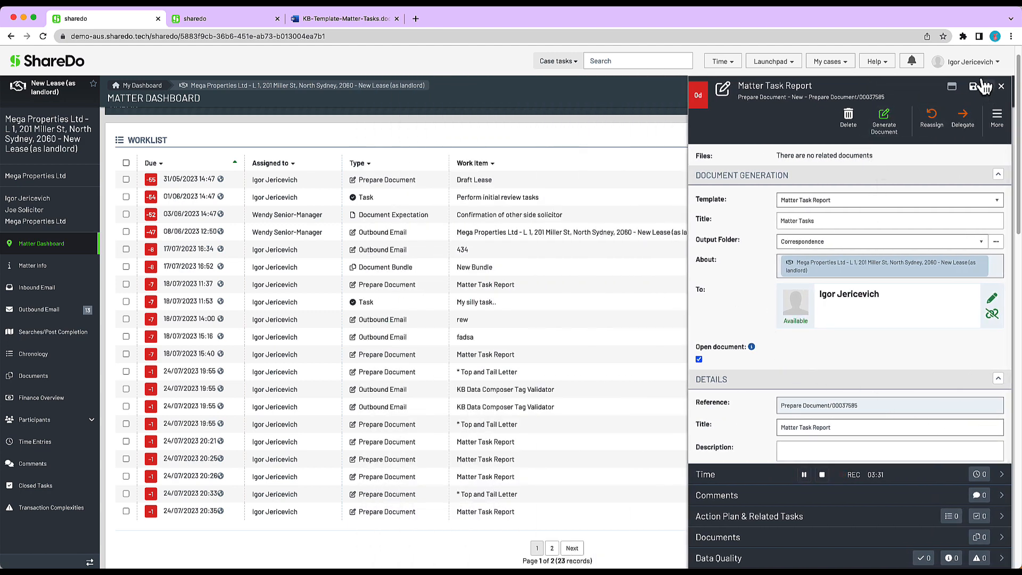
left_click(973, 87)
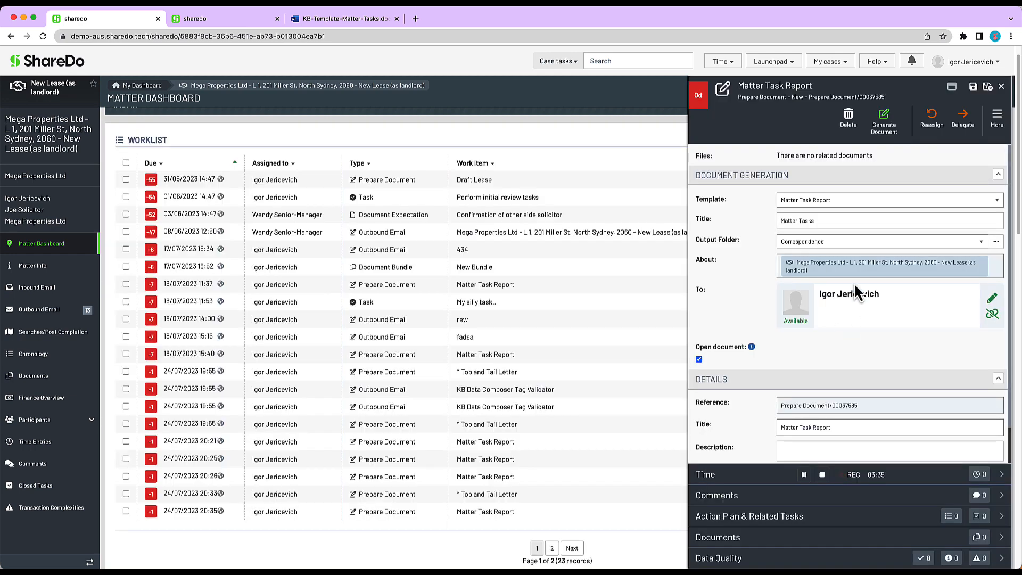
Rerun the debug query and examine the recipient's name, last name and person reference values in the results.
left_click(205, 20)
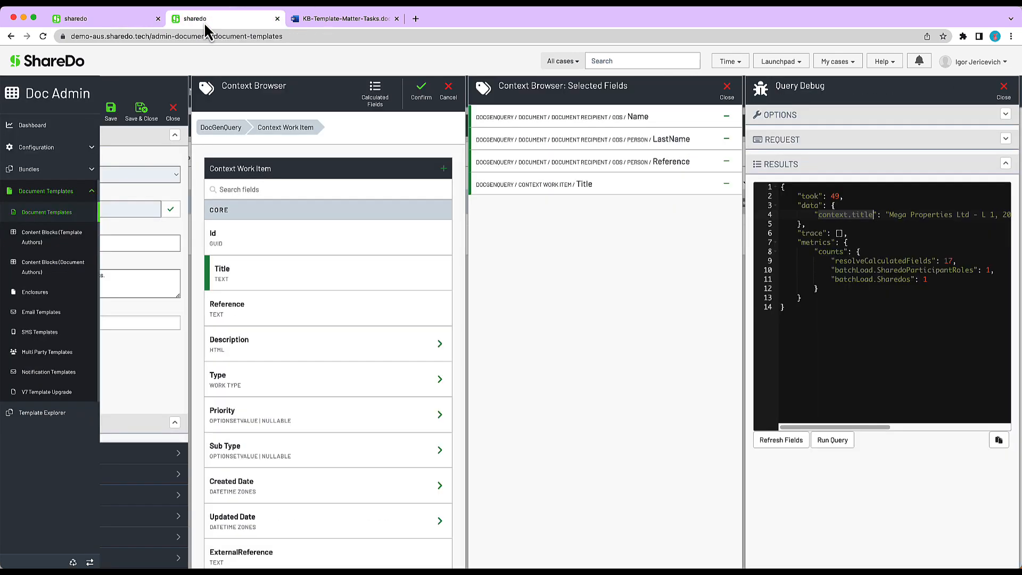
left_click(837, 447)
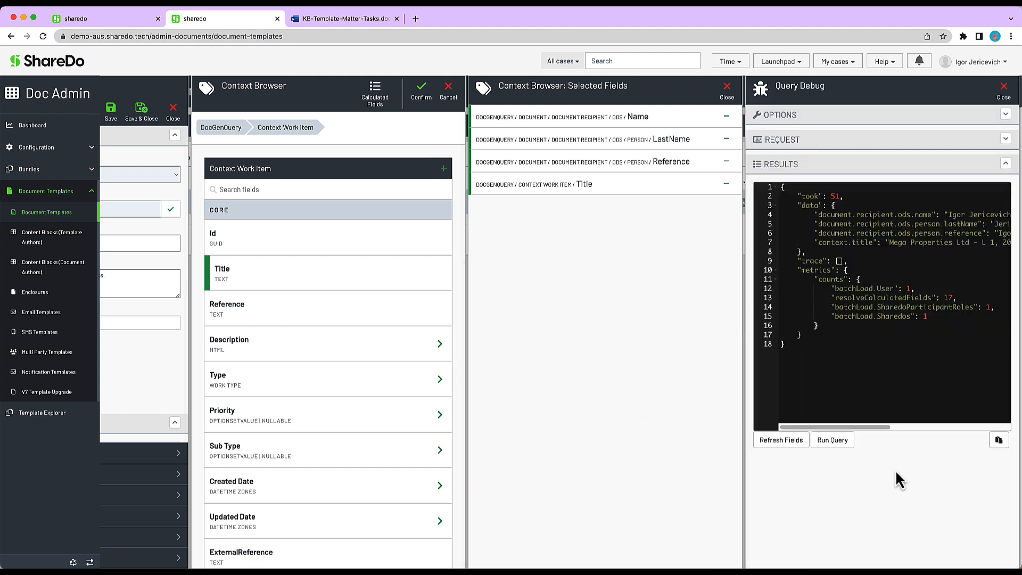
scroll(855, 274, "right", 3)
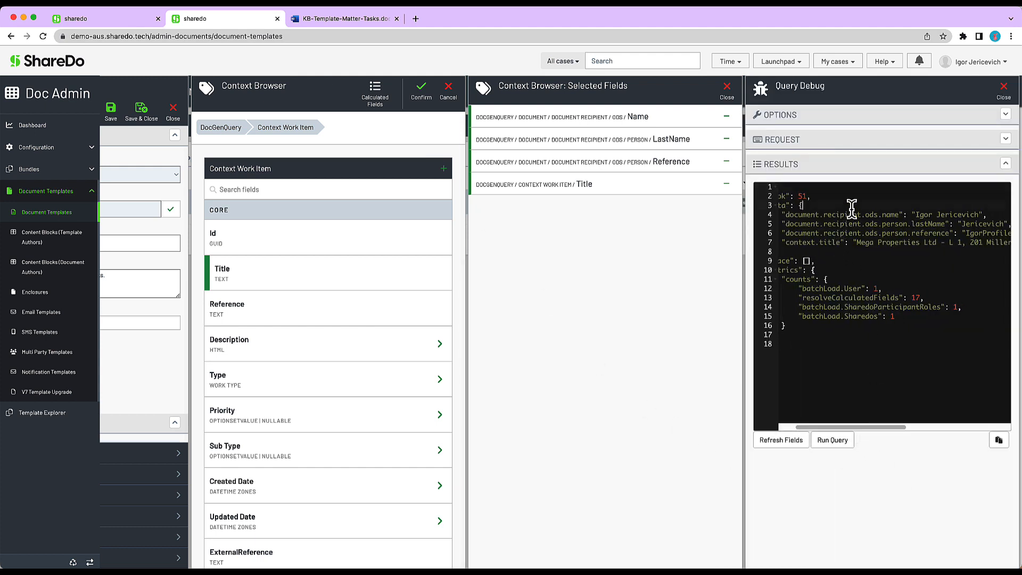
left_click_drag(852, 207, 866, 254)
left_click(900, 265)
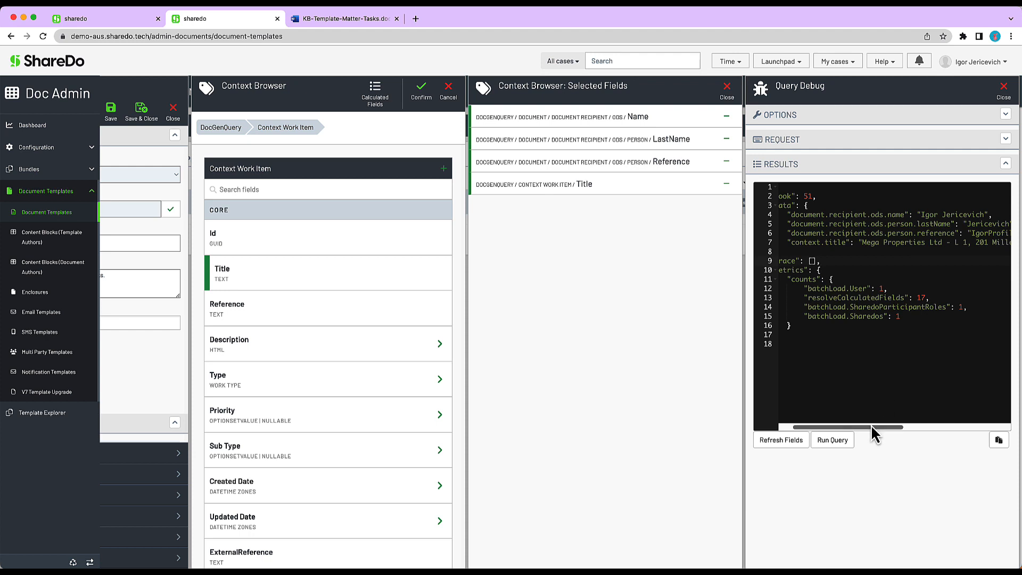
left_click_drag(875, 427, 906, 438)
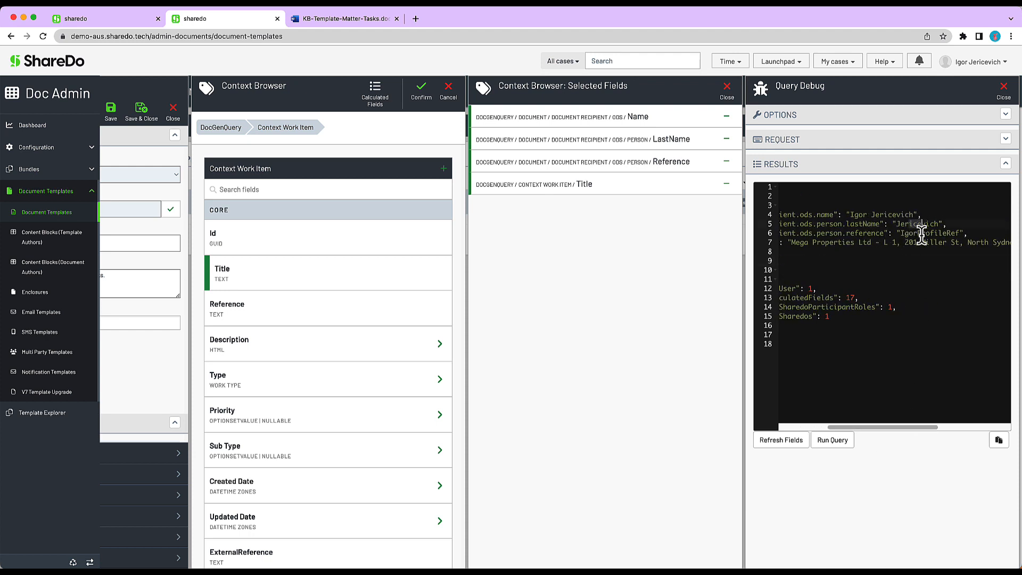
left_click_drag(800, 233, 886, 233)
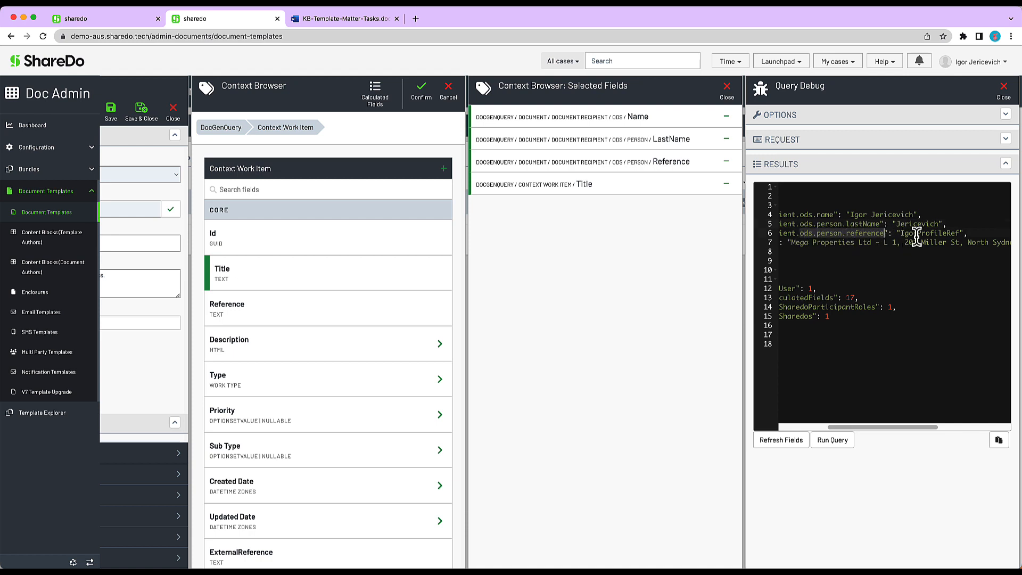
Add the context work item's Reference field to the selected fields and rerun the debug query.
double_click(914, 234)
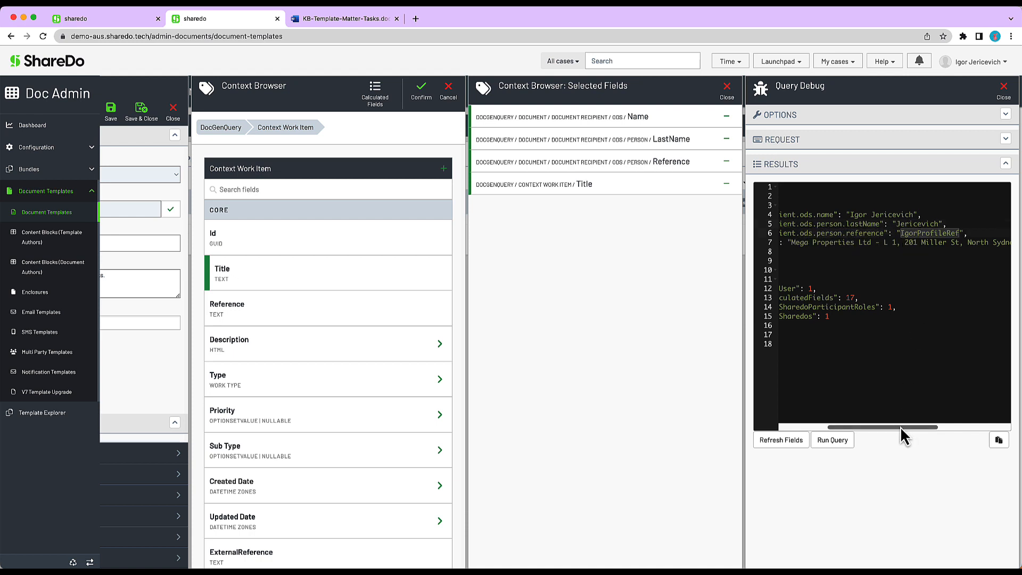
left_click_drag(903, 428, 848, 429)
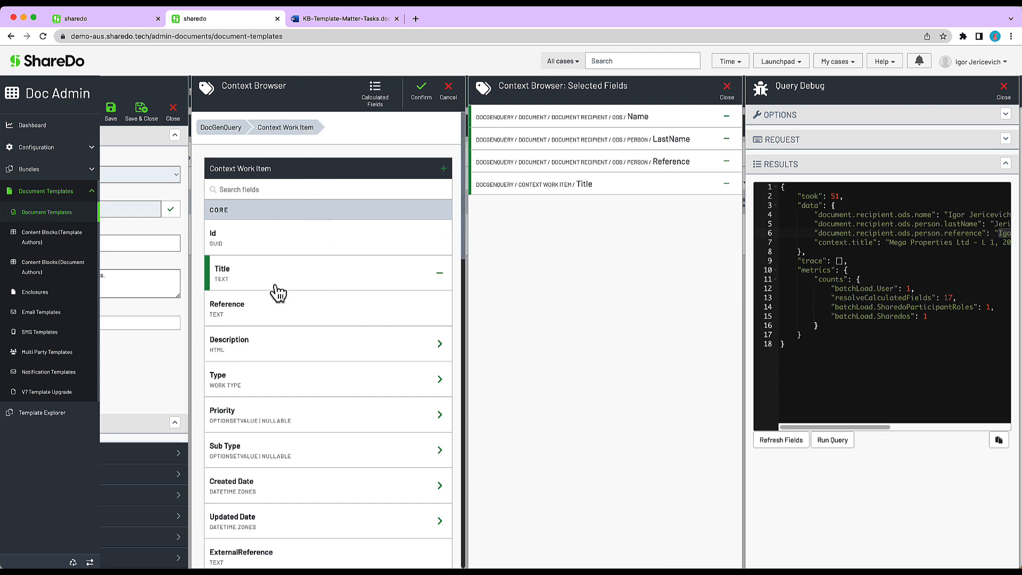
left_click(439, 310)
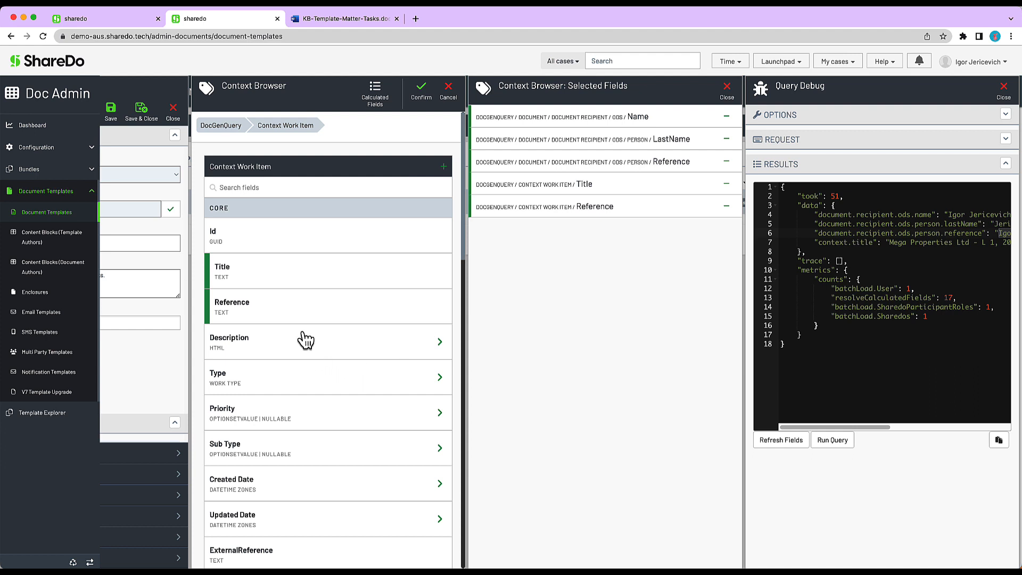
left_click(820, 454)
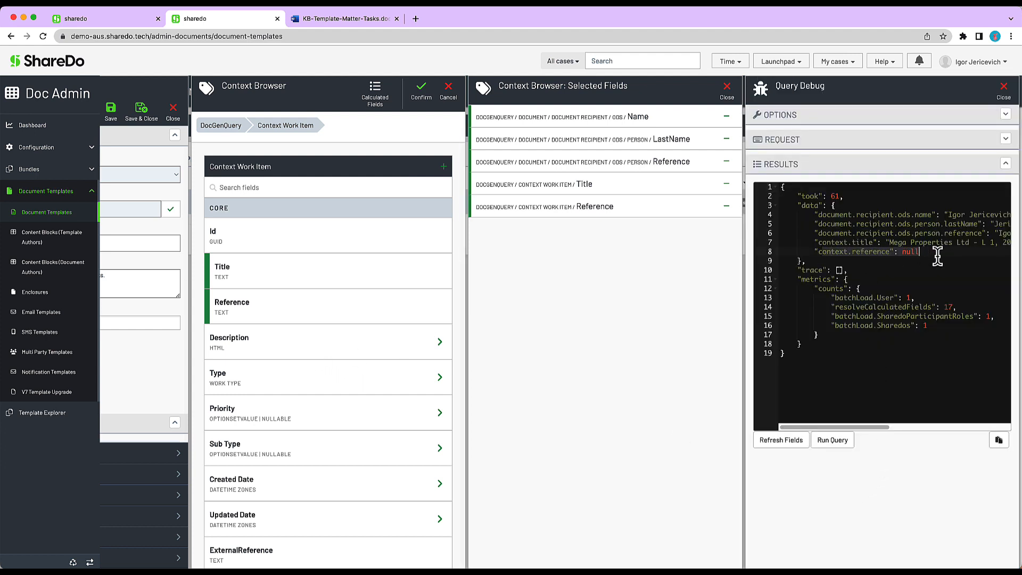
Add the Name field of the Matter Owner role's ParticipantType under the context work item's participant roles and rerun the debug query.
scroll(316, 376, "down", 1)
scroll(315, 375, "down", 8)
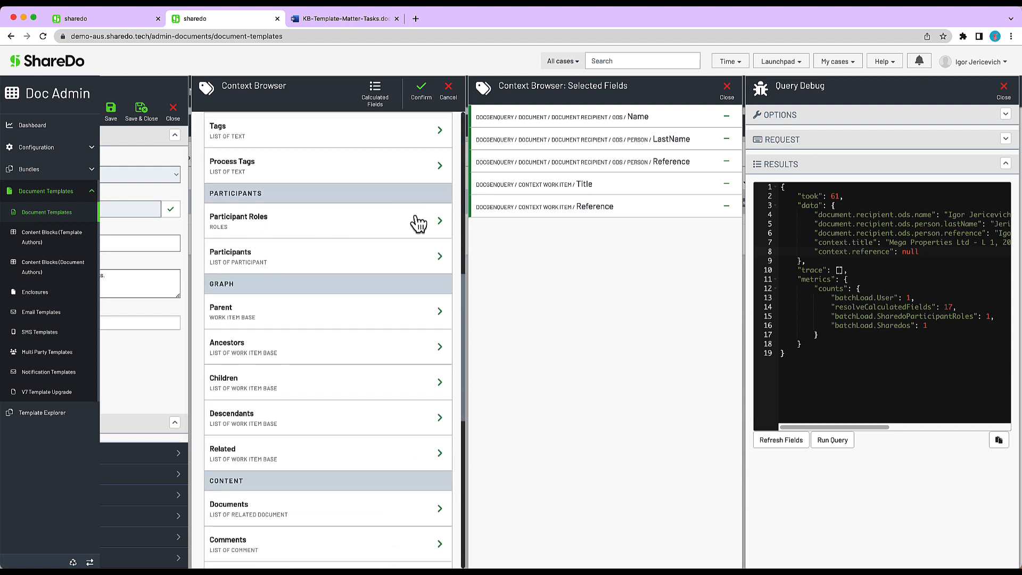
left_click(440, 223)
scroll(326, 381, "down", 2)
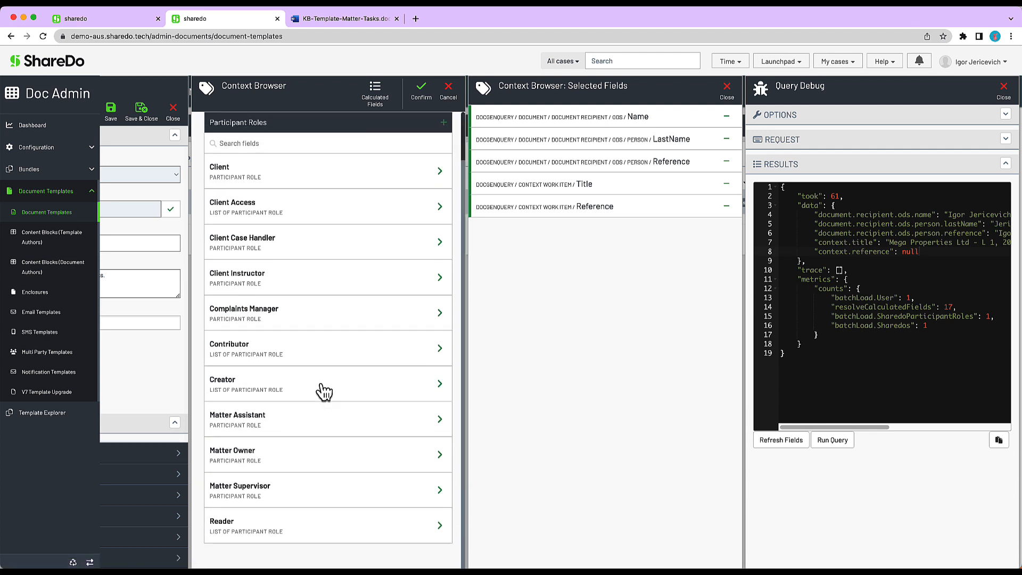
left_click(440, 456)
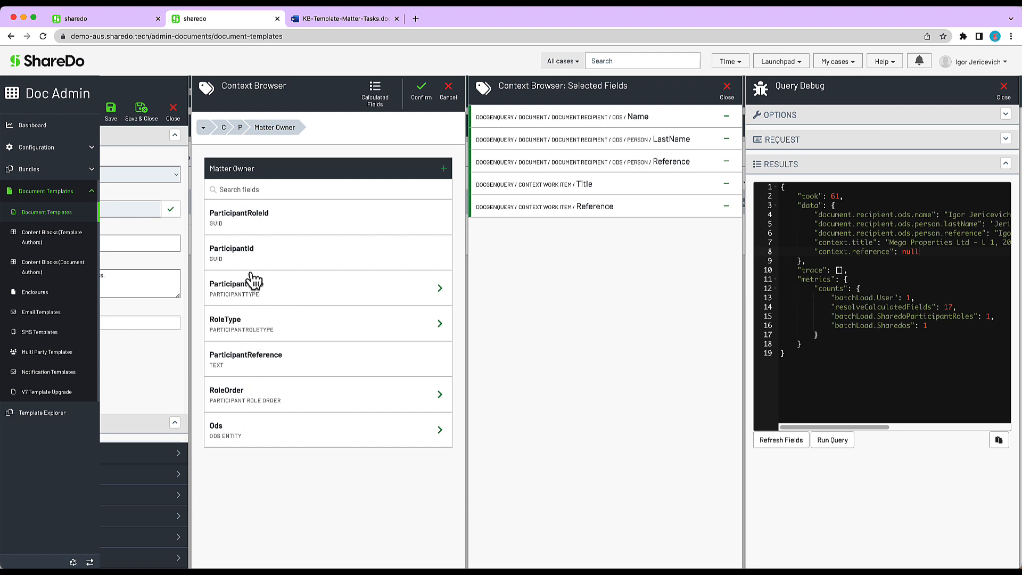
left_click(439, 290)
left_click(439, 254)
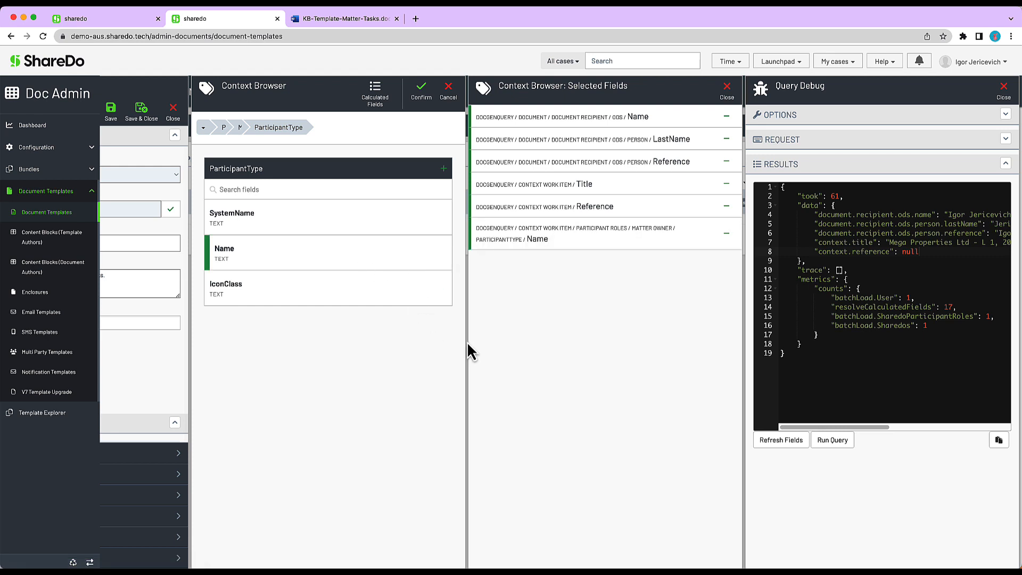
left_click(832, 446)
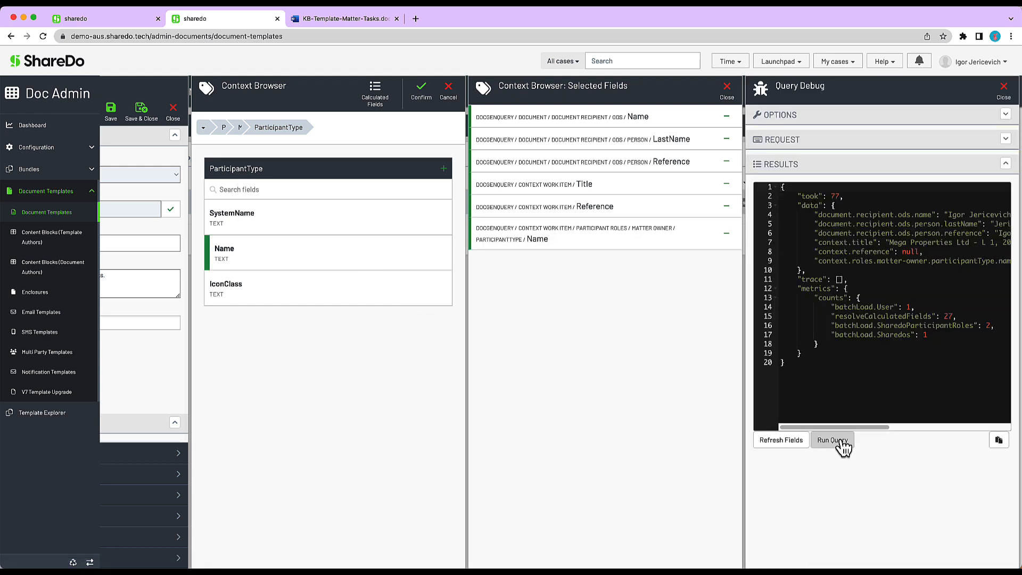
mouse_move(881, 427)
left_mouse_down()
mouse_move(933, 426)
mouse_move(868, 426)
left_mouse_up()
Add the Reference field of the Matter Owner's Ods User entity to the selected fields.
left_click(245, 130)
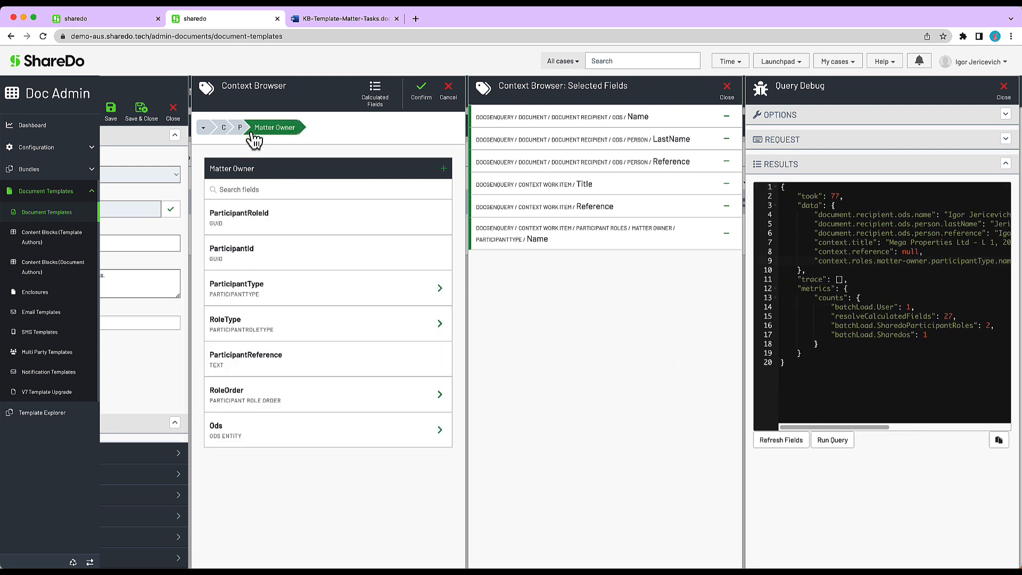
left_click(440, 434)
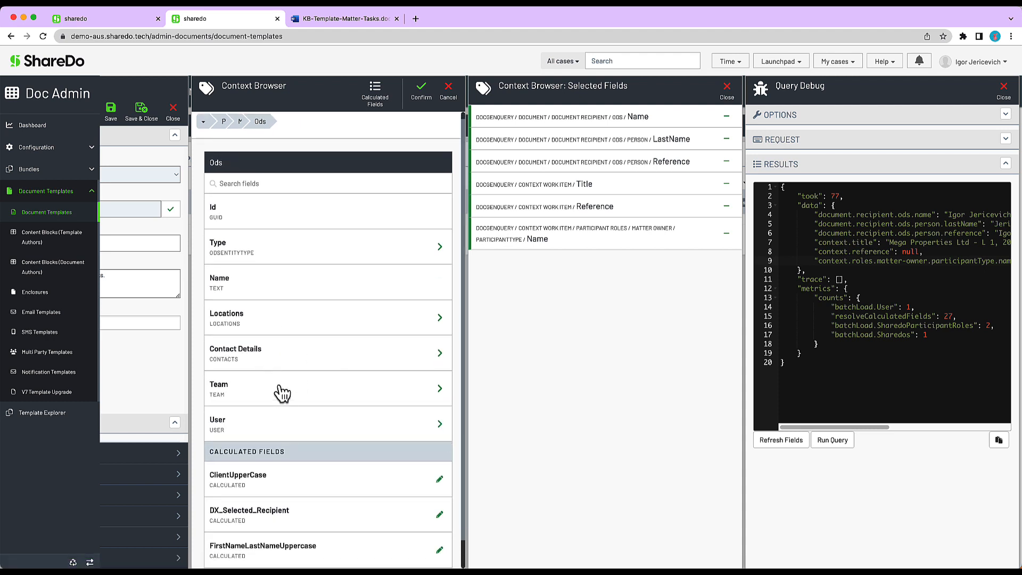
scroll(282, 405, "down", 1)
scroll(281, 374, "up", 1)
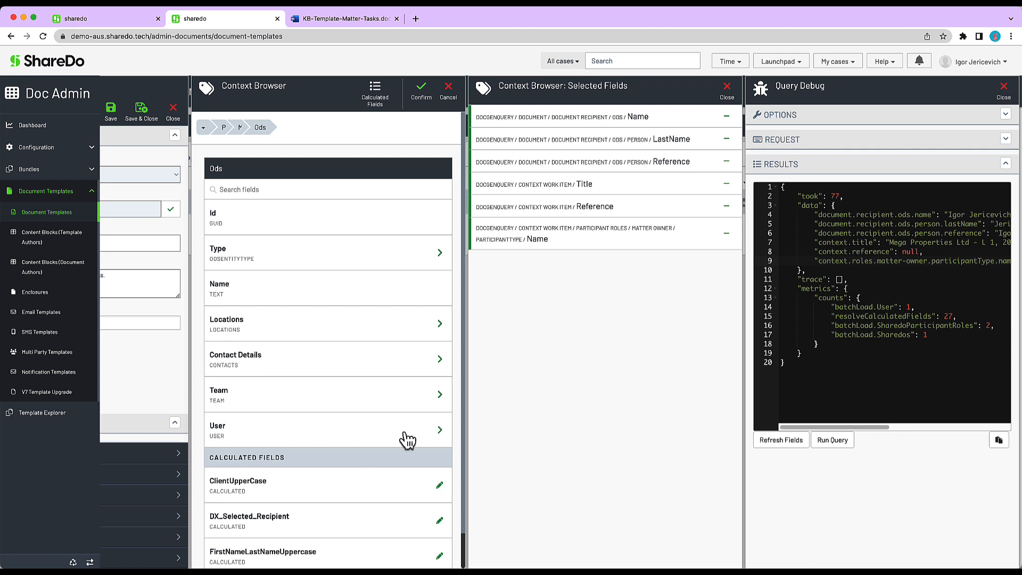
left_click(440, 435)
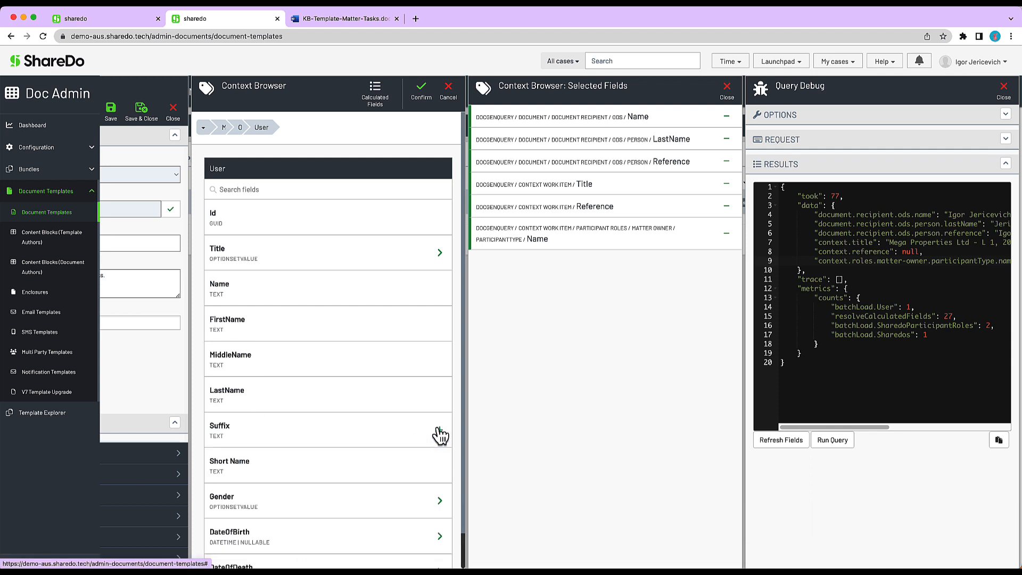
scroll(269, 367, "down", 1)
scroll(261, 451, "down", 5)
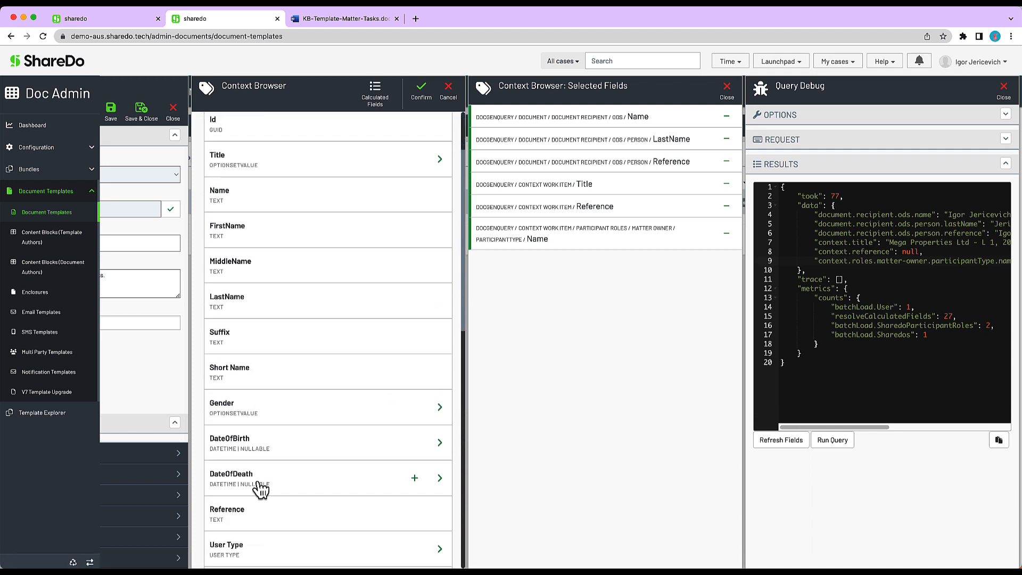
left_click(439, 394)
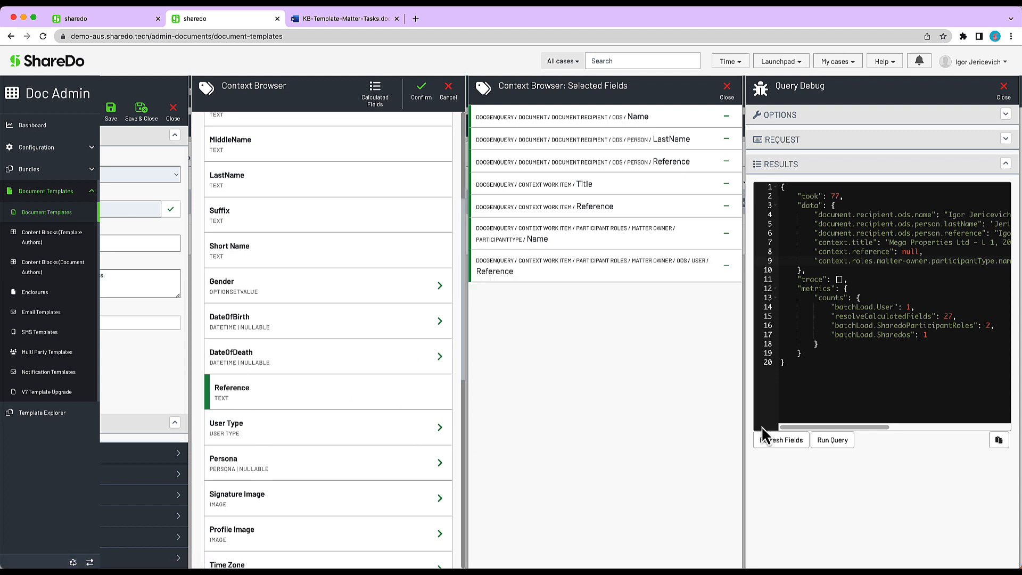
Refresh the fields, rerun the debug query and compare the matter owner's user reference with the recipient's person reference.
left_click(781, 440)
left_click(833, 440)
left_click_drag(879, 423, 953, 444)
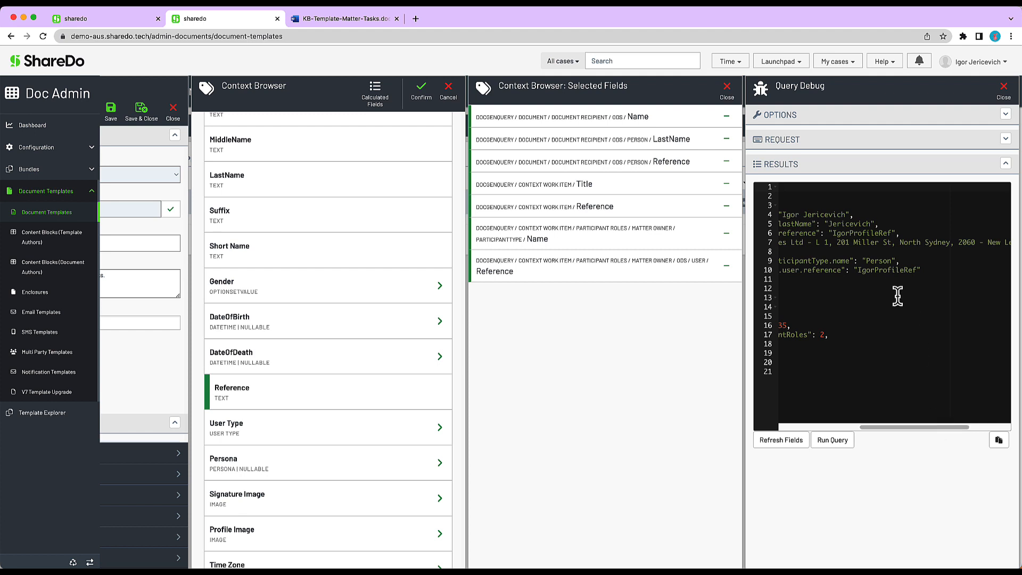
double_click(886, 270)
double_click(870, 233)
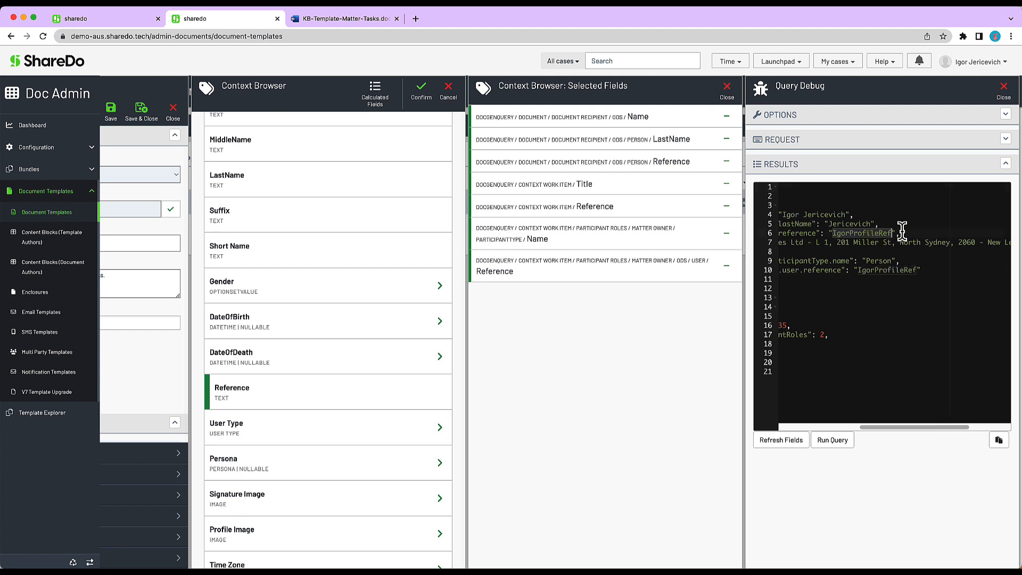
left_click(902, 233)
key("super+Left")
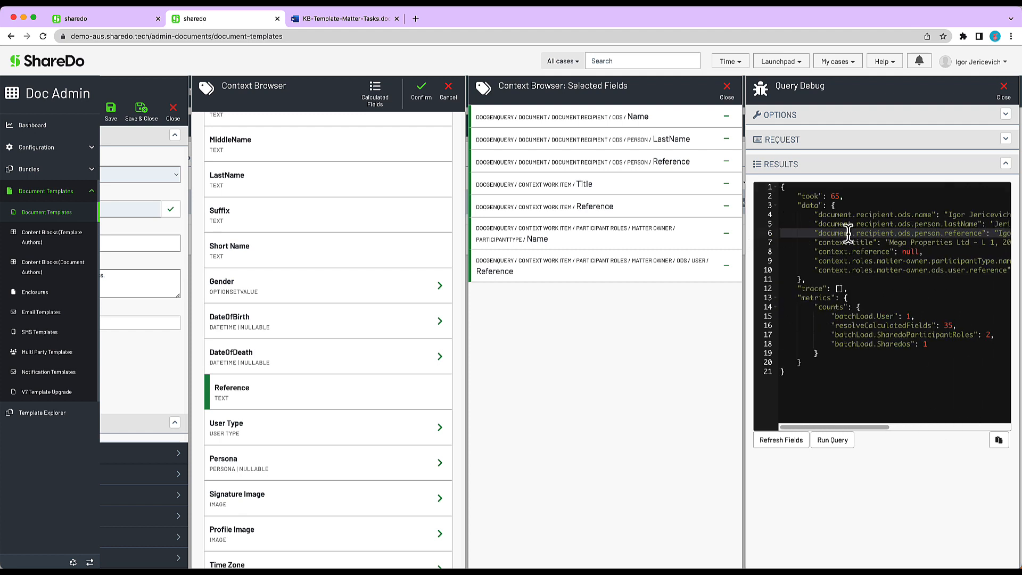
left_click(846, 233)
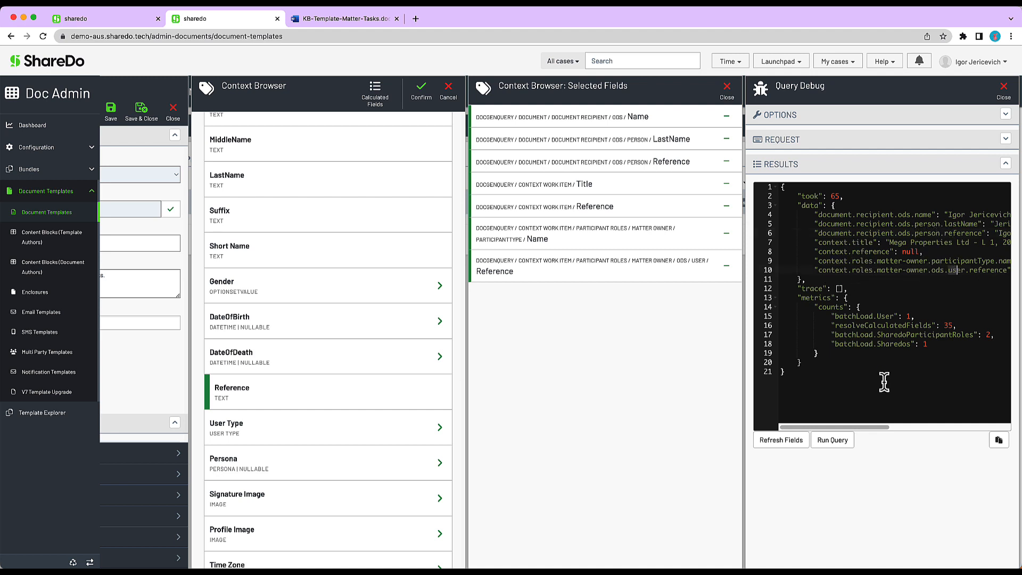
mouse_move(865, 425)
left_mouse_down()
mouse_move(915, 427)
mouse_move(835, 437)
mouse_move(862, 433)
left_mouse_up()
Add the Matter Owner's ParticipantReference field, rerun the debug query and check its value in the results.
scroll(274, 315, "up", 5)
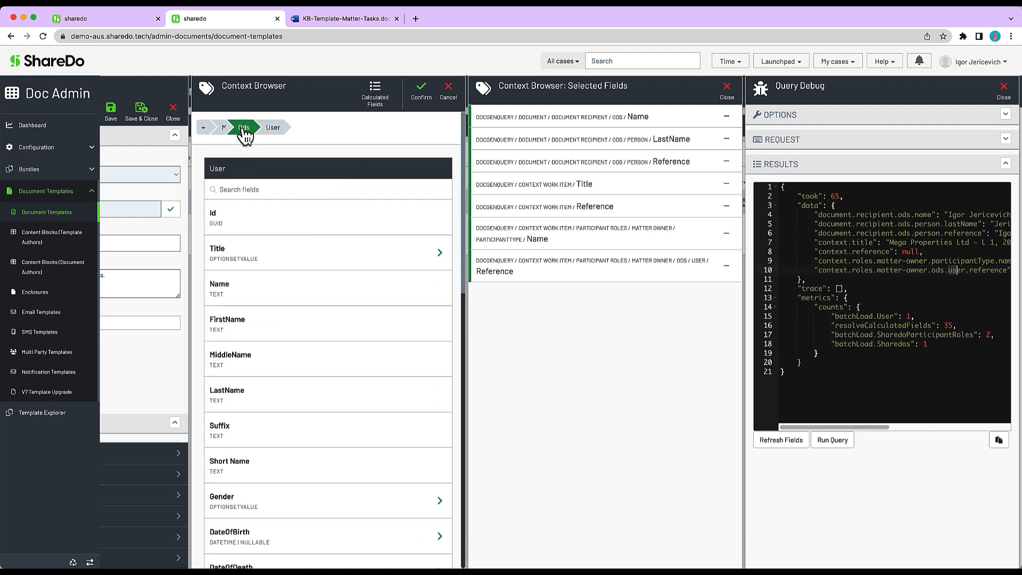
left_click(248, 128)
left_click(269, 131)
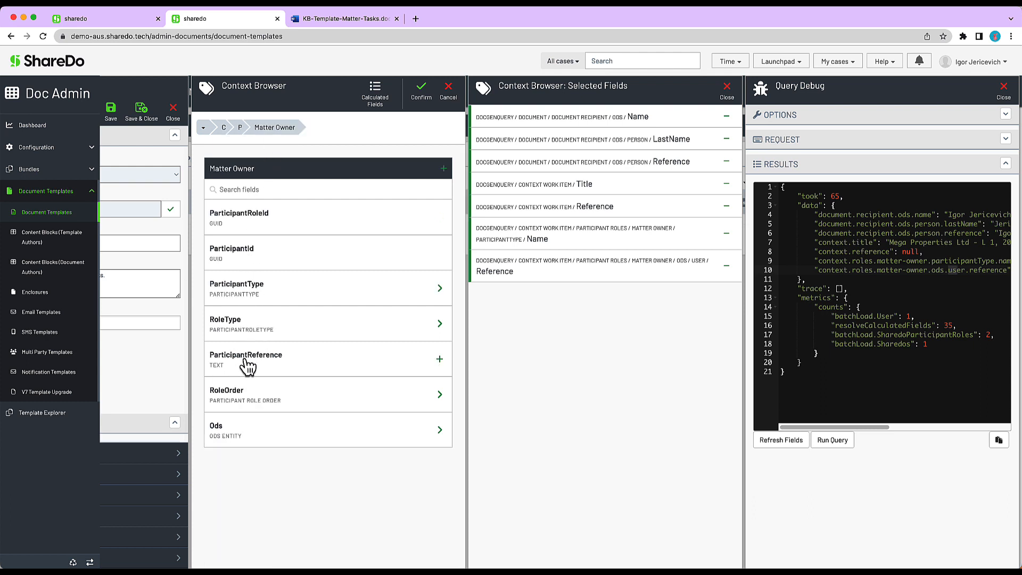
left_click(439, 360)
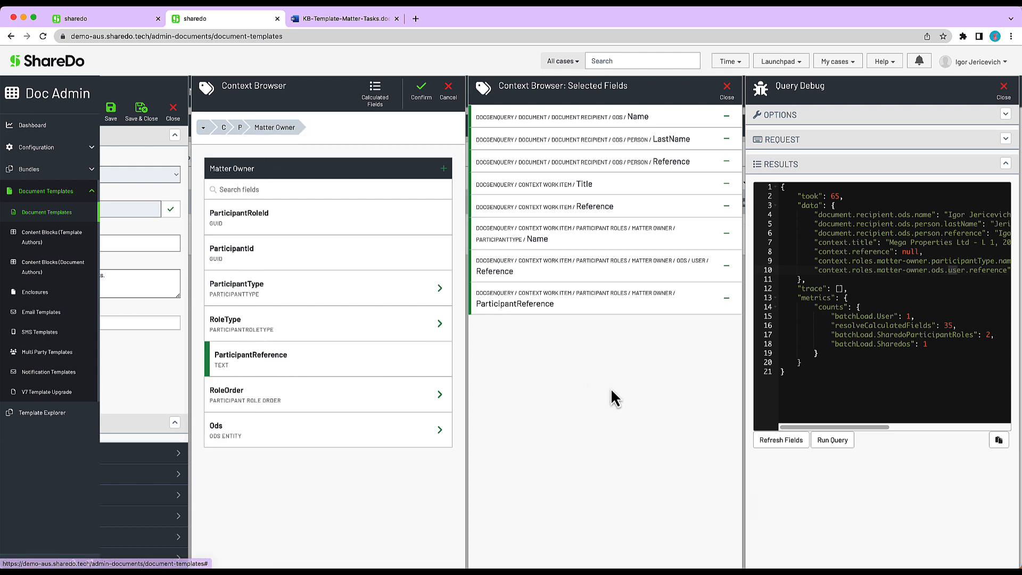
left_click(833, 441)
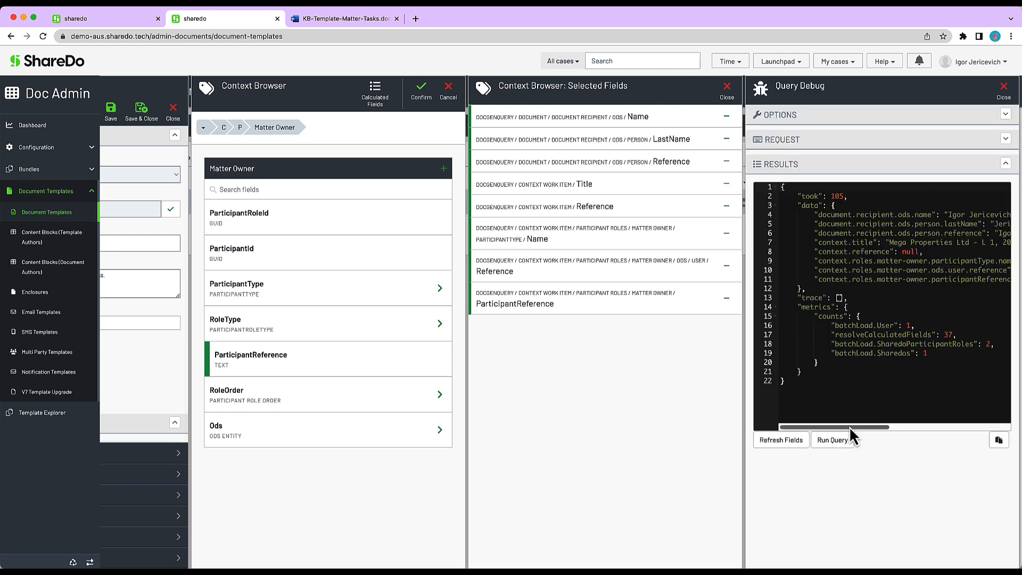
left_click_drag(850, 428, 919, 433)
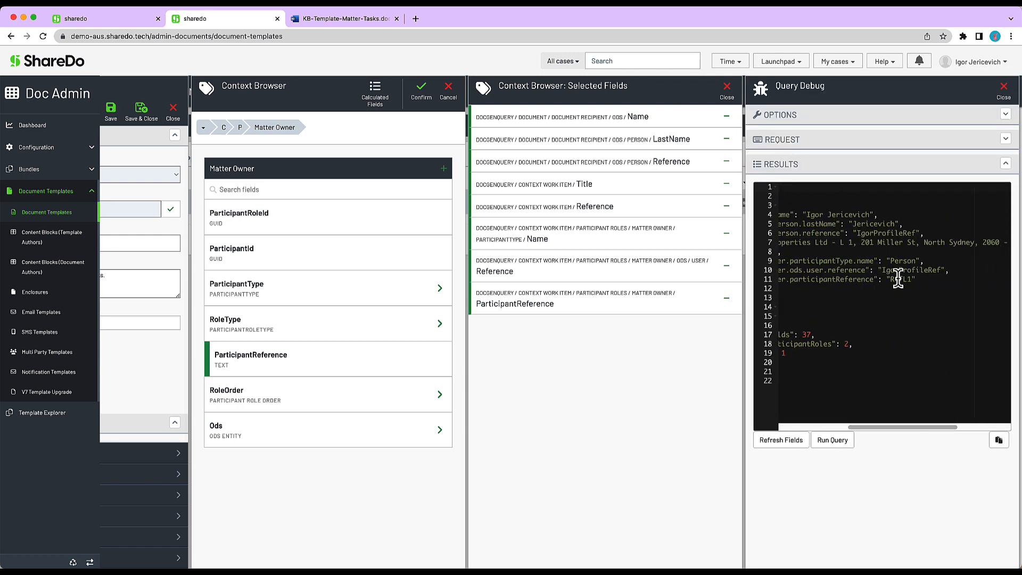
Open the Matter Task Report recipient's participant record, set its Reference to RefL12 and save it.
left_click(74, 18)
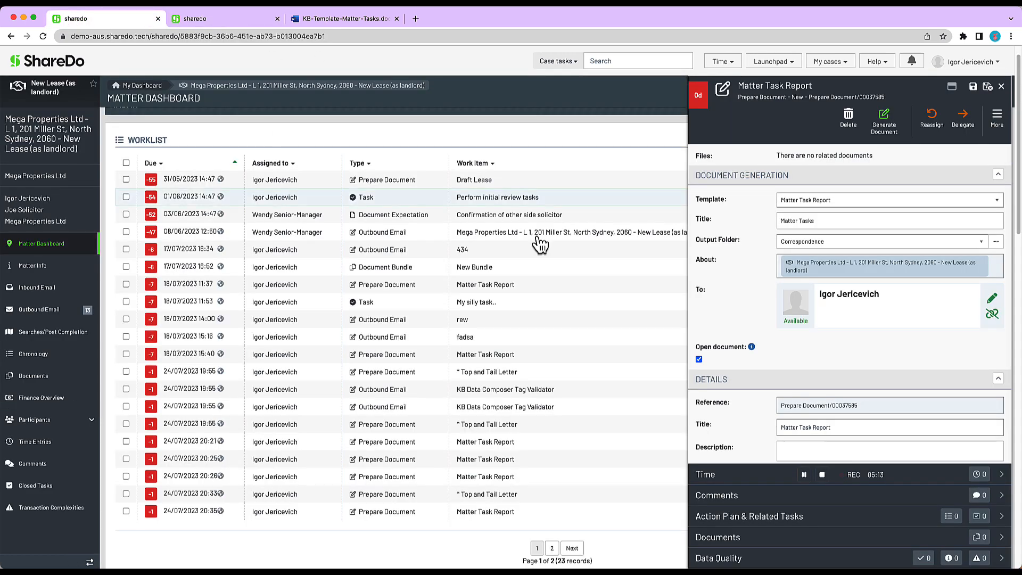
left_click(994, 305)
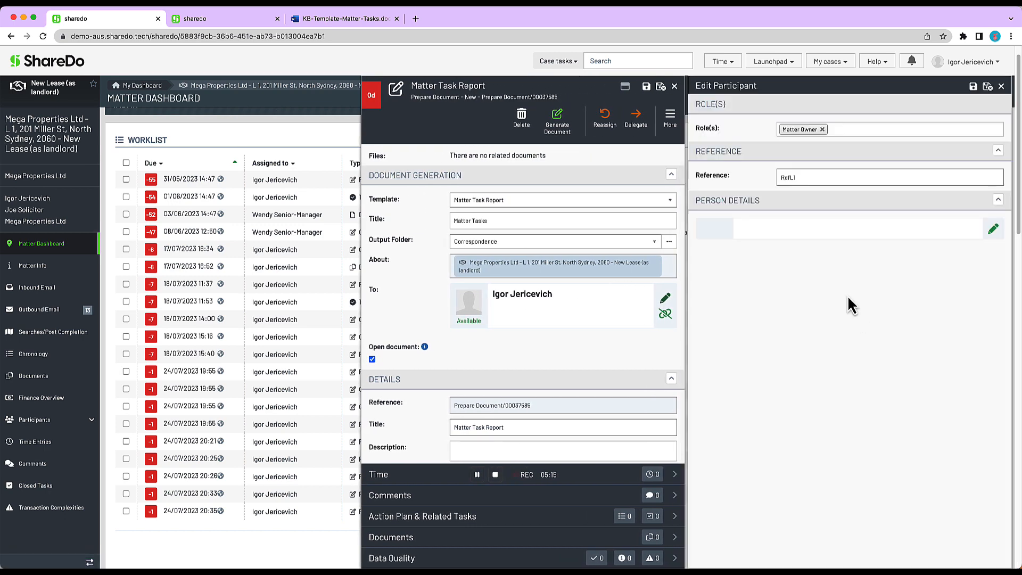
left_click(799, 178)
type("2")
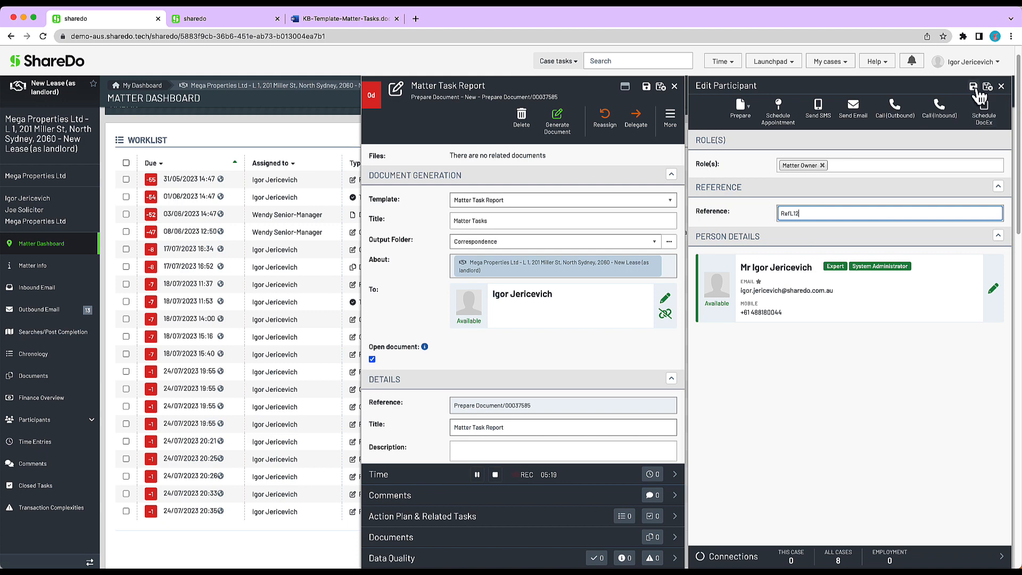
left_click(973, 86)
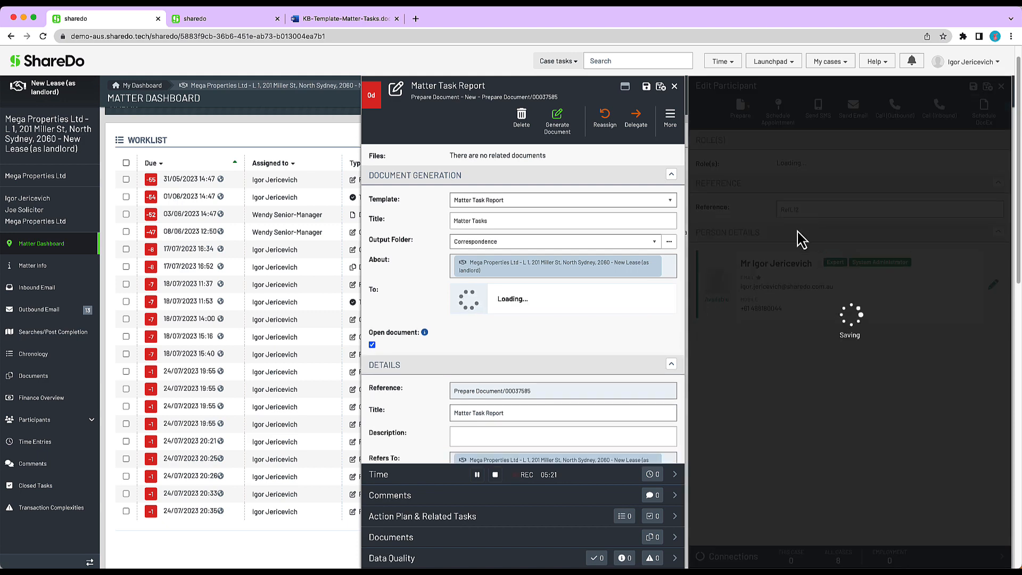
Return to the template's Query Debug, rerun the query and check the matter owner's participantReference value.
left_click(215, 21)
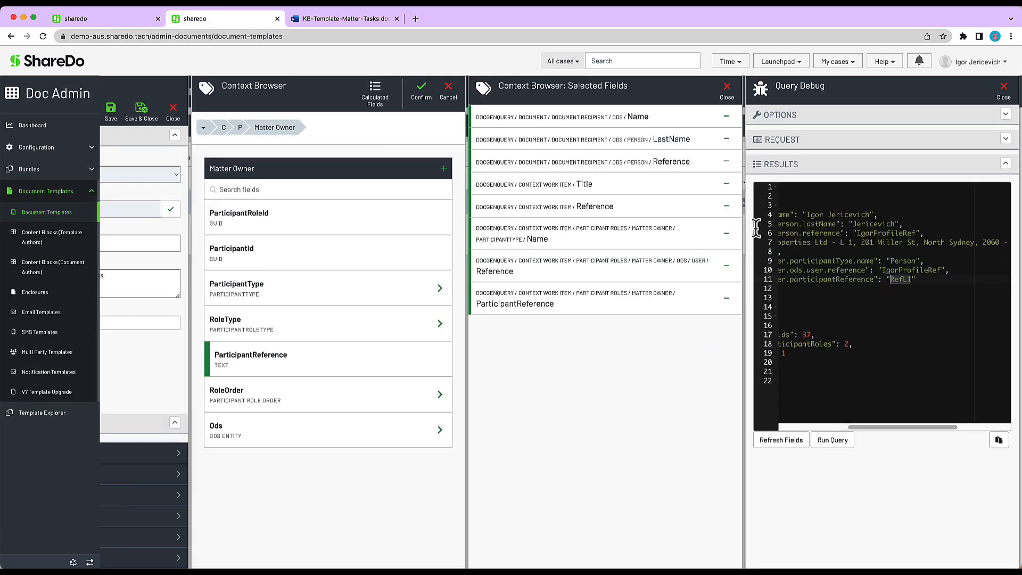
left_click(828, 446)
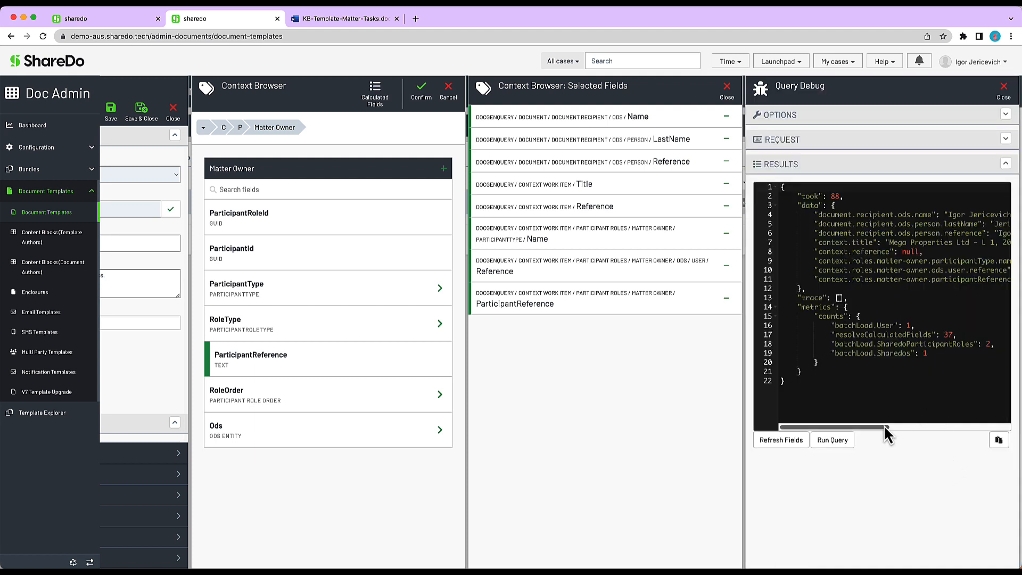
left_click_drag(886, 427, 956, 427)
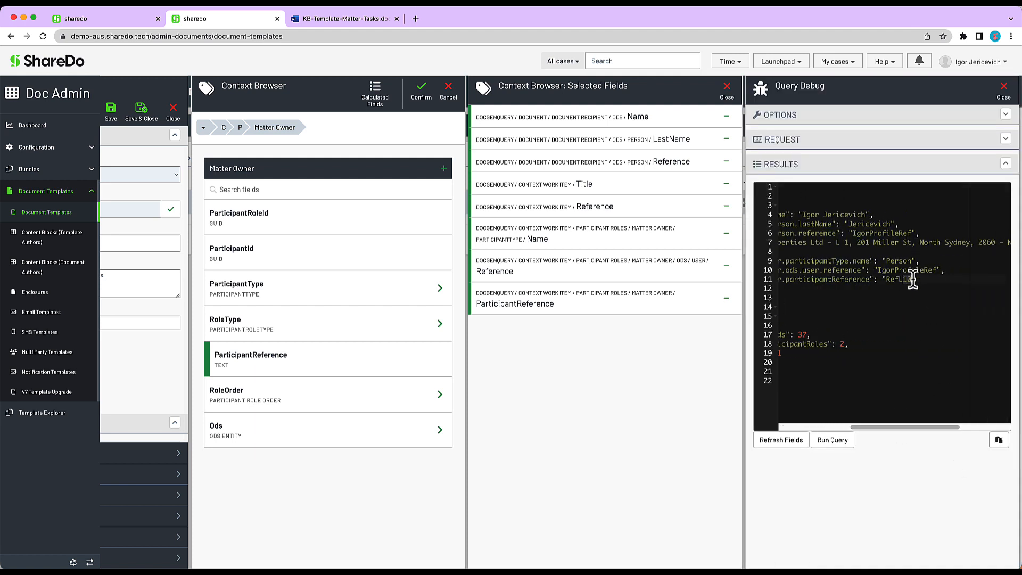
left_click_drag(929, 281, 750, 232)
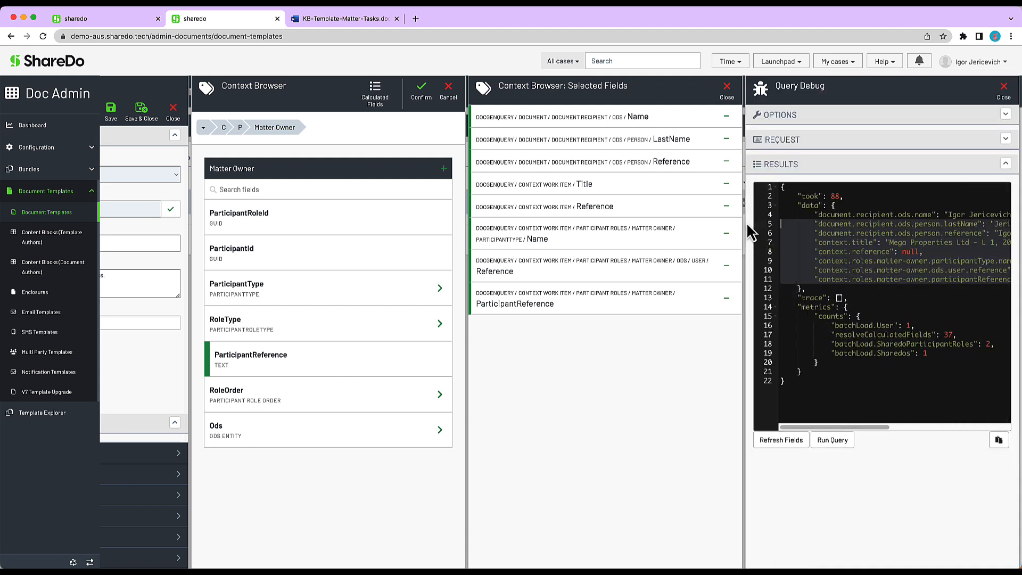
left_click(919, 226)
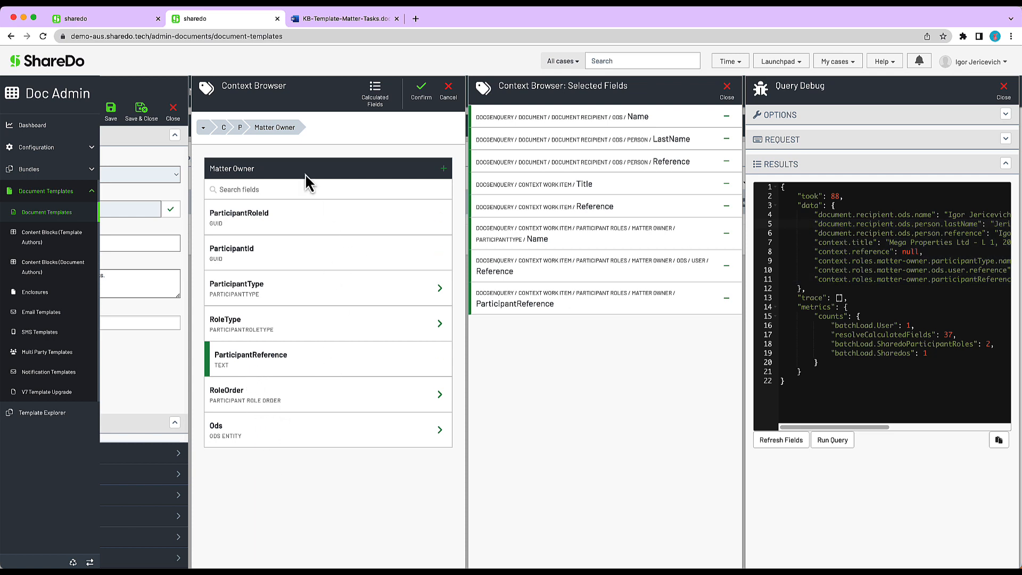
Add the Context Work Item's Phase Name field to the selected fields, rerun the debug query and check the phase name in the results.
left_click(245, 129)
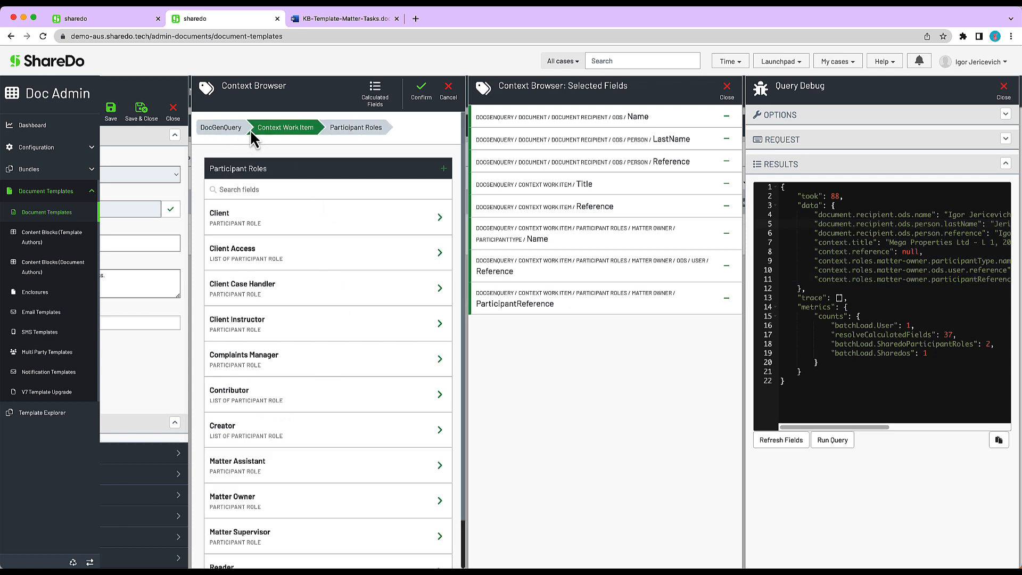
left_click(270, 127)
scroll(290, 420, "down", 5)
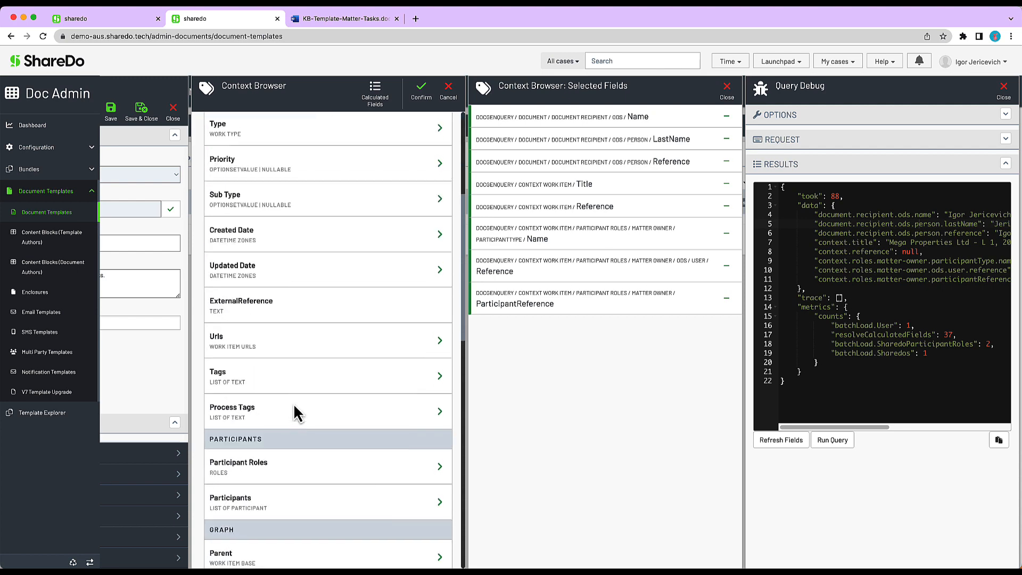
scroll(292, 403, "down", 12)
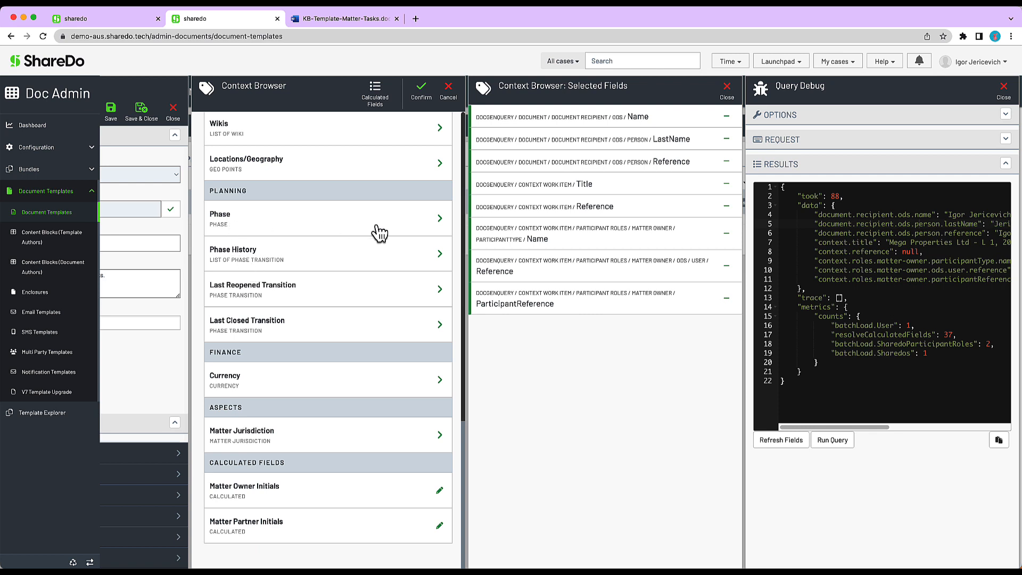
left_click(438, 221)
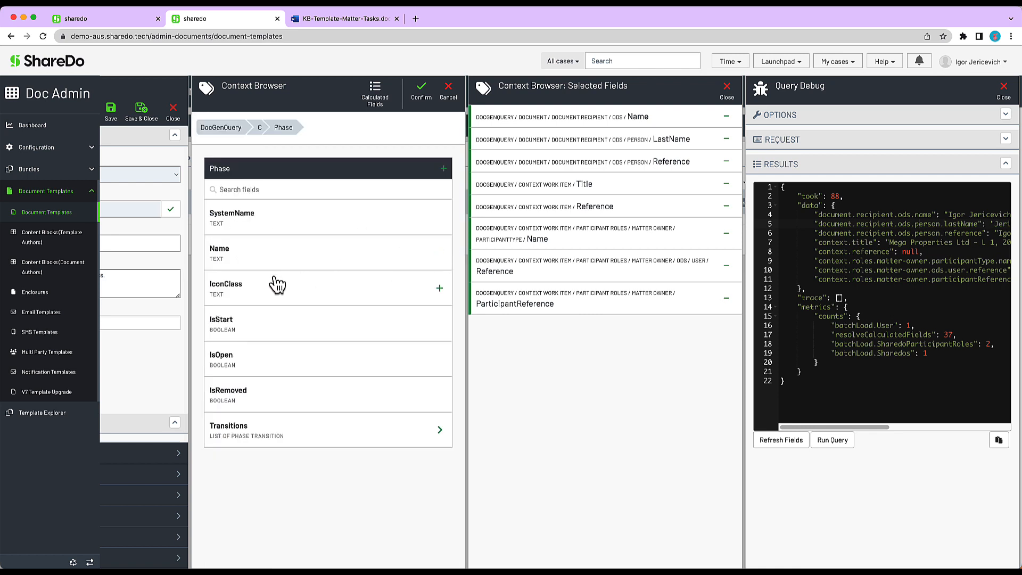
left_click(439, 253)
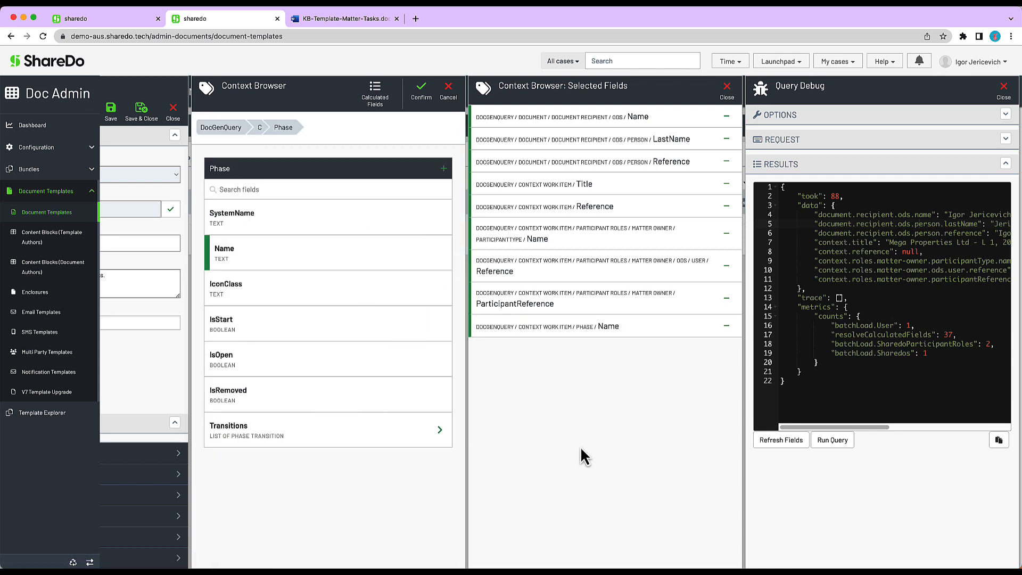
left_click(832, 440)
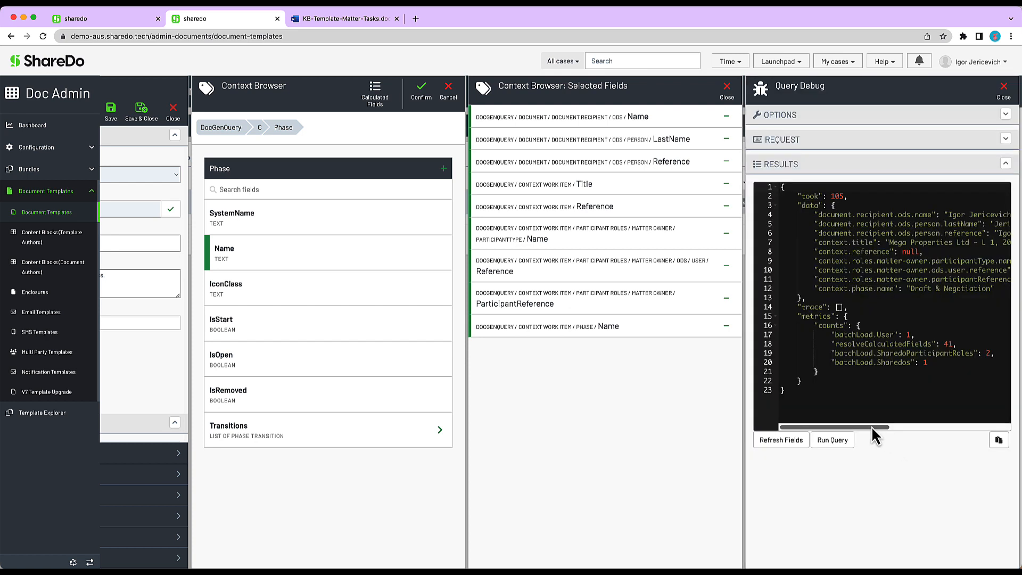
left_click_drag(871, 427, 818, 421)
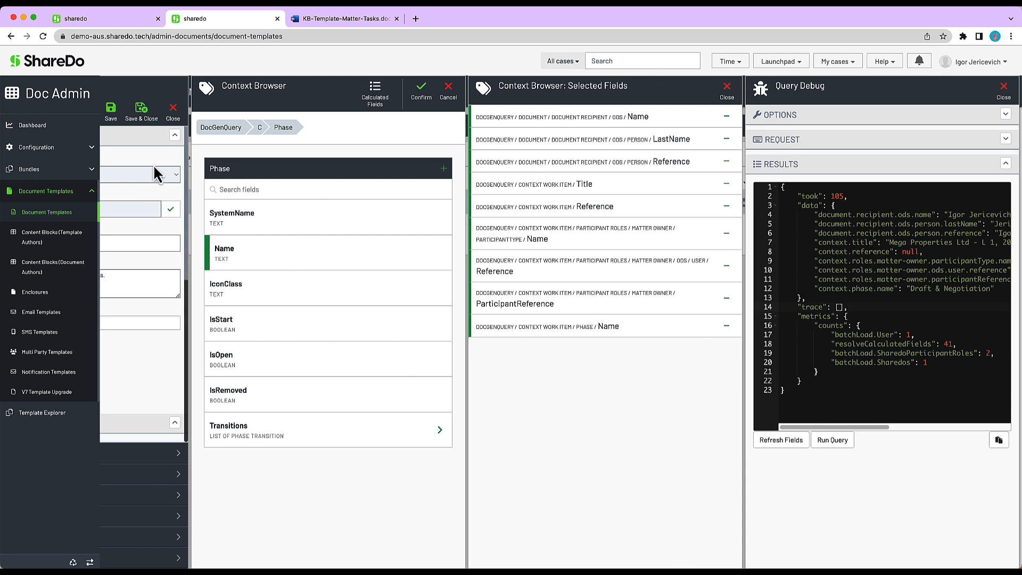
Check the Matter Task Report document task's status and reference in its heading on the matter dashboard, and return to the template.
left_click(102, 19)
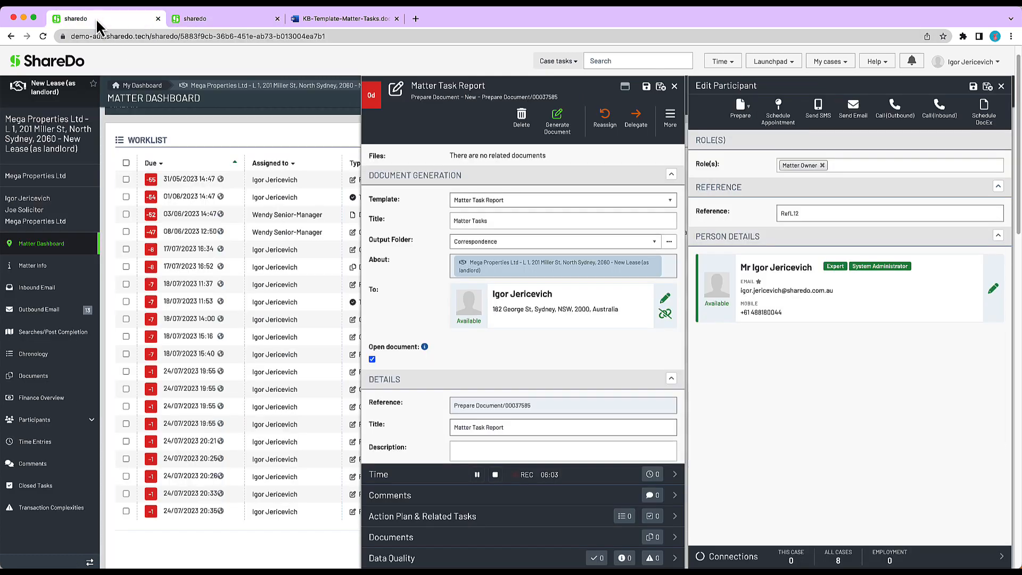
left_click_drag(415, 97, 464, 99)
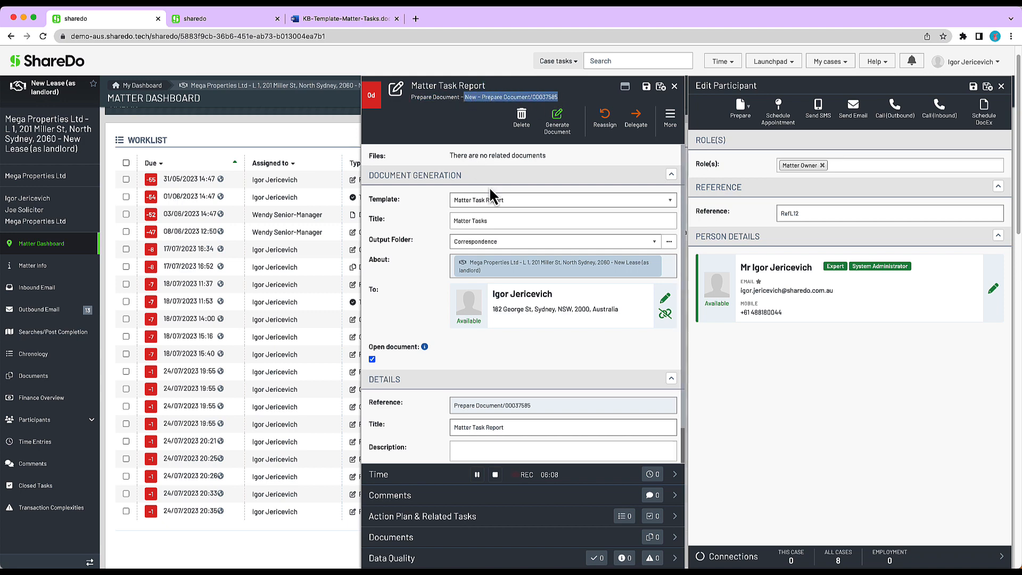
left_click(201, 20)
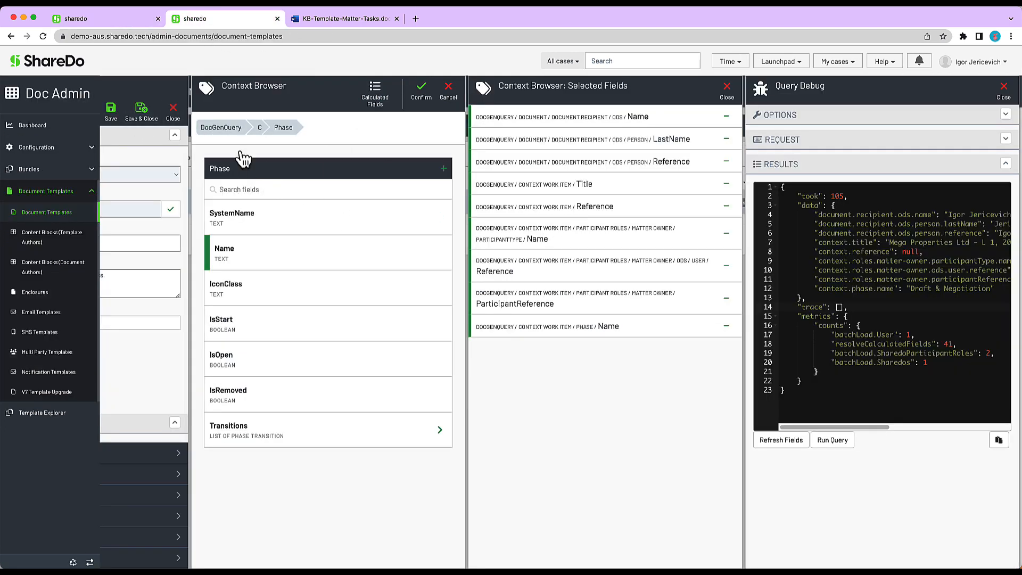
Cancel the context browser and review the Name field in the Matter Task Report template's details.
mouse_move(446, 331)
left_click(448, 92)
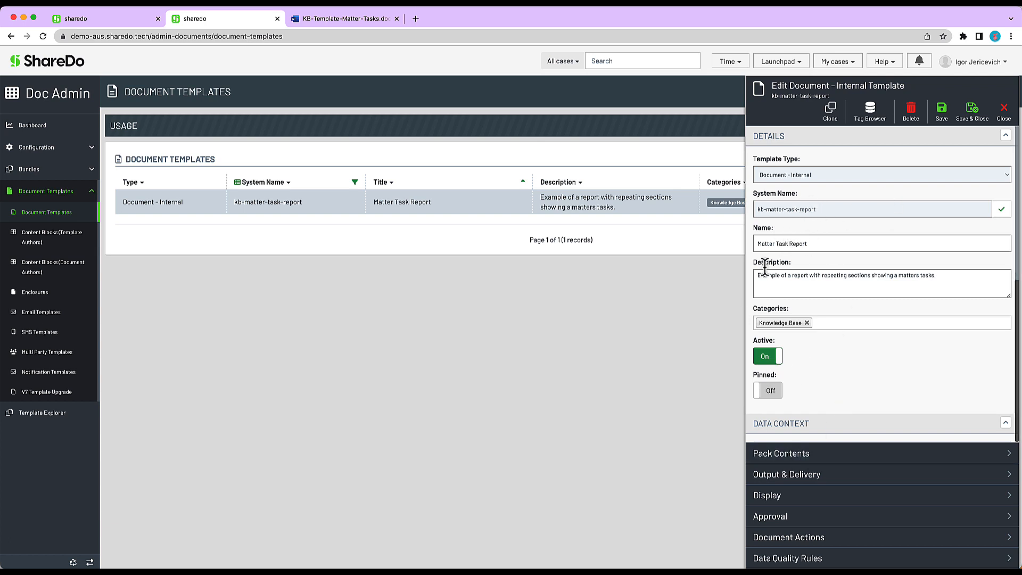
left_click_drag(763, 243, 842, 244)
left_click(842, 244)
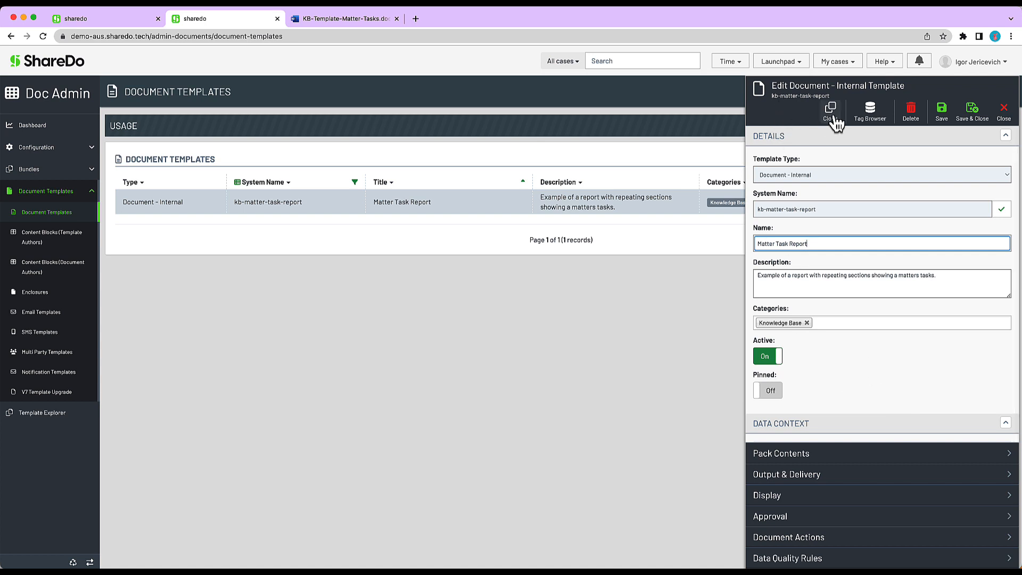
Reopen the template's Tag Browser at DocGenQuery, comparing it with the About matter and recipient of the Matter Task Report document task.
left_click(870, 112)
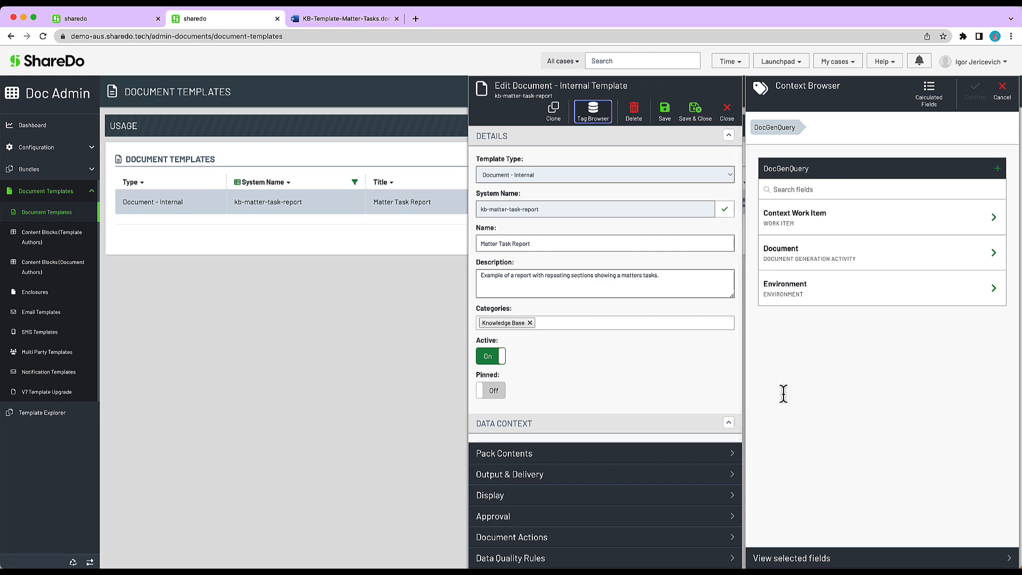
left_click(92, 11)
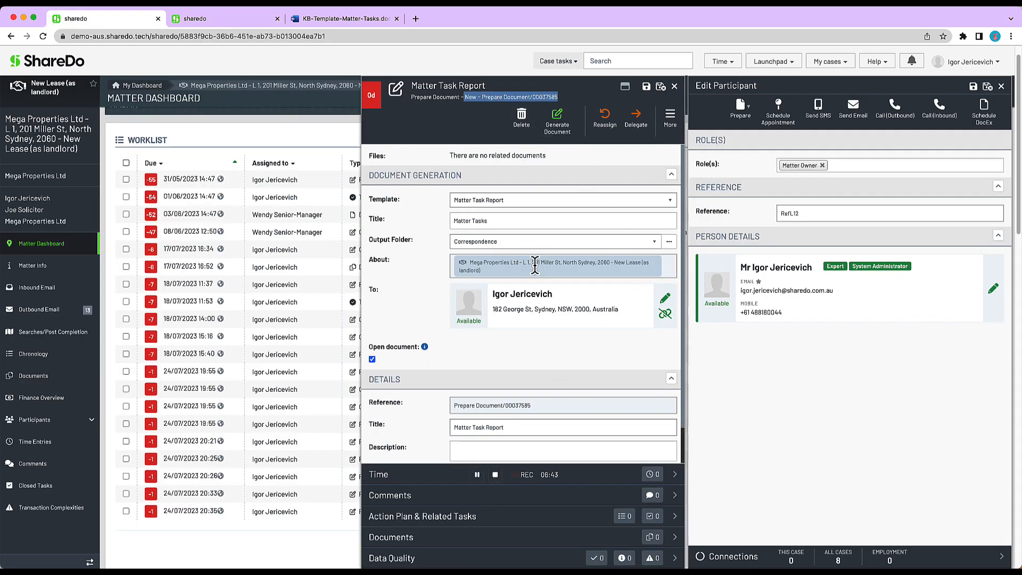
left_click(206, 19)
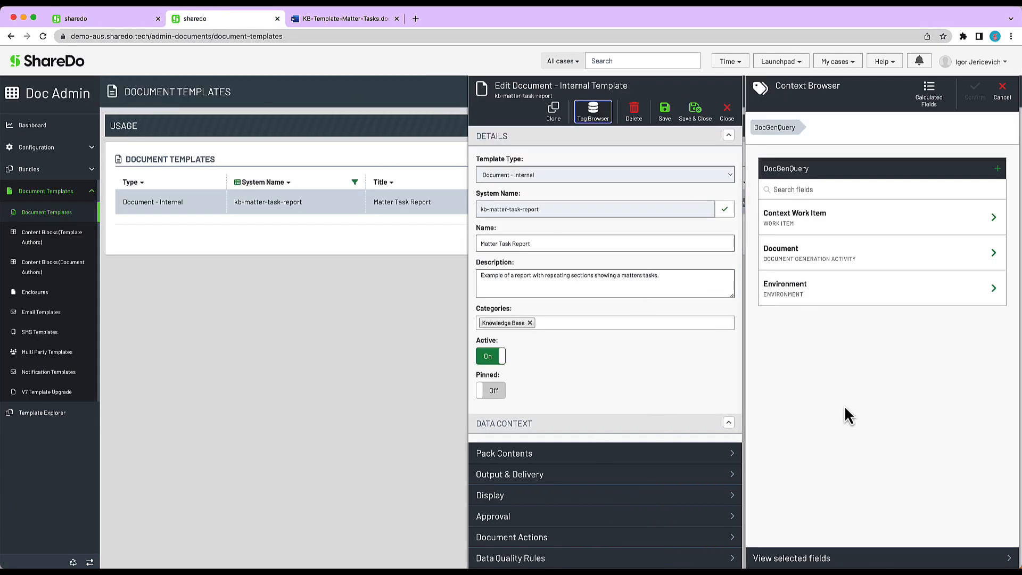